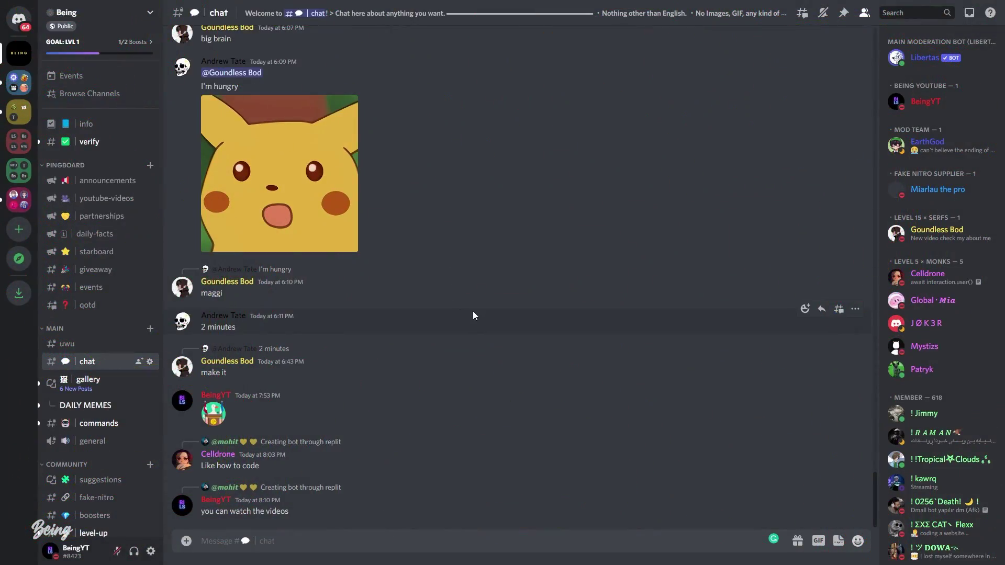
# Open the Onboarding setup in the Being server's settings
pyautogui.click(96, 22)
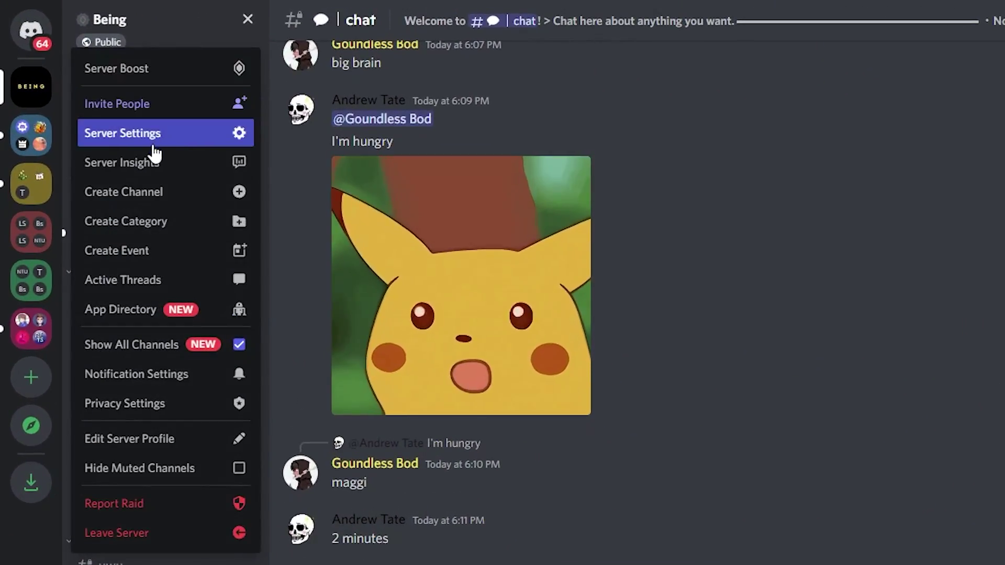
pyautogui.click(99, 88)
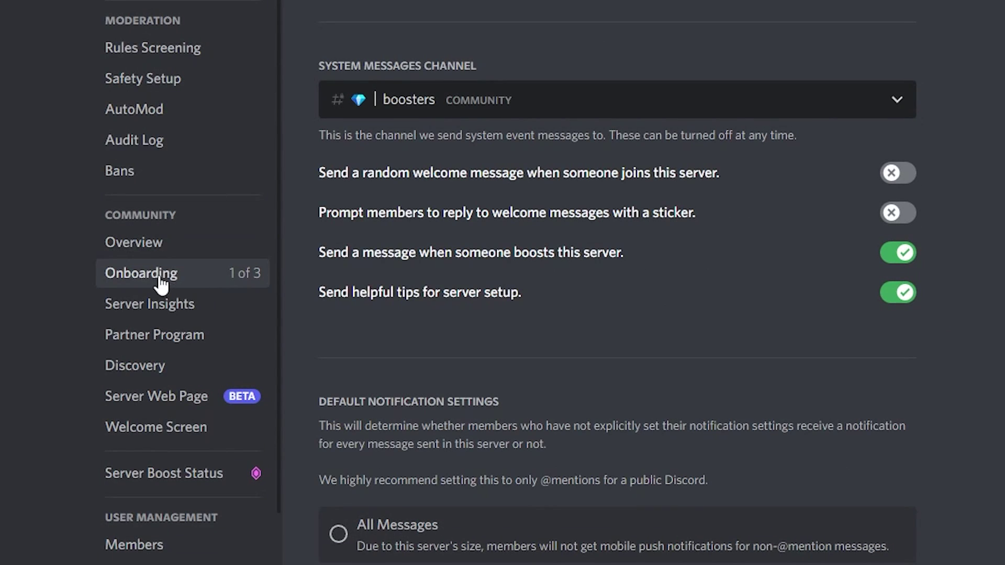
pyautogui.click(180, 287)
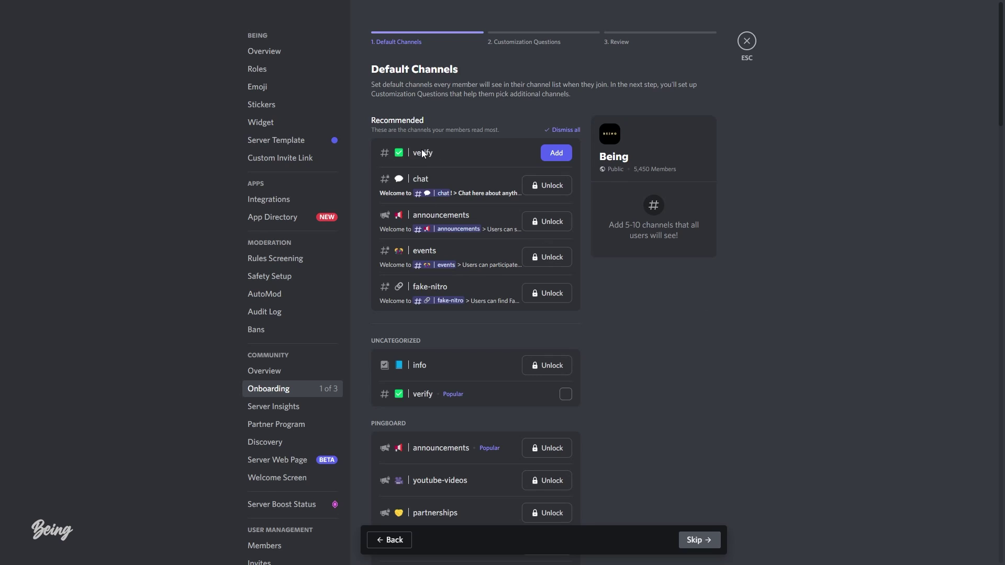
# Add verify as a default channel and unlock the recommended chat channel for everyone
pyautogui.click(548, 153)
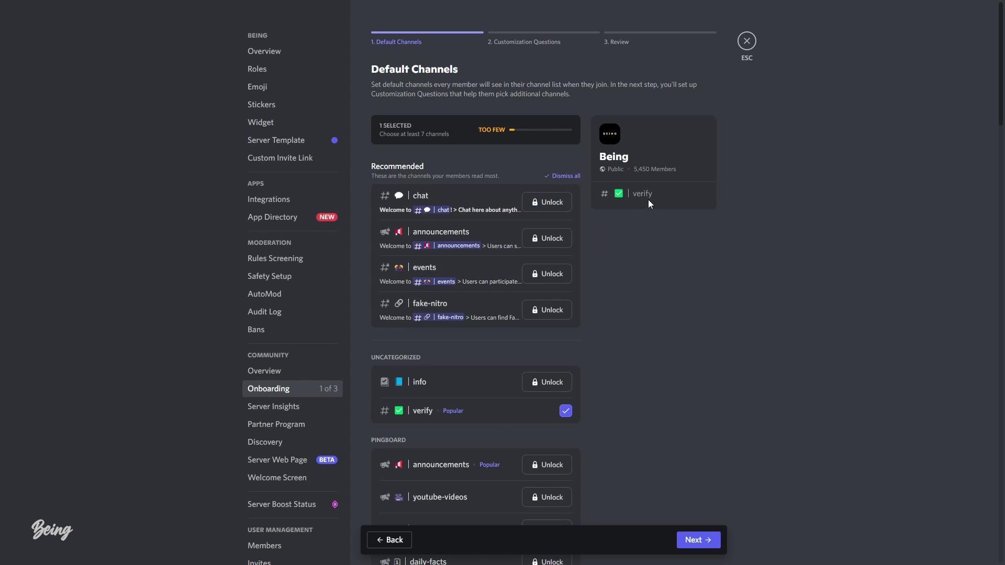
pyautogui.click(549, 203)
pyautogui.click(566, 394)
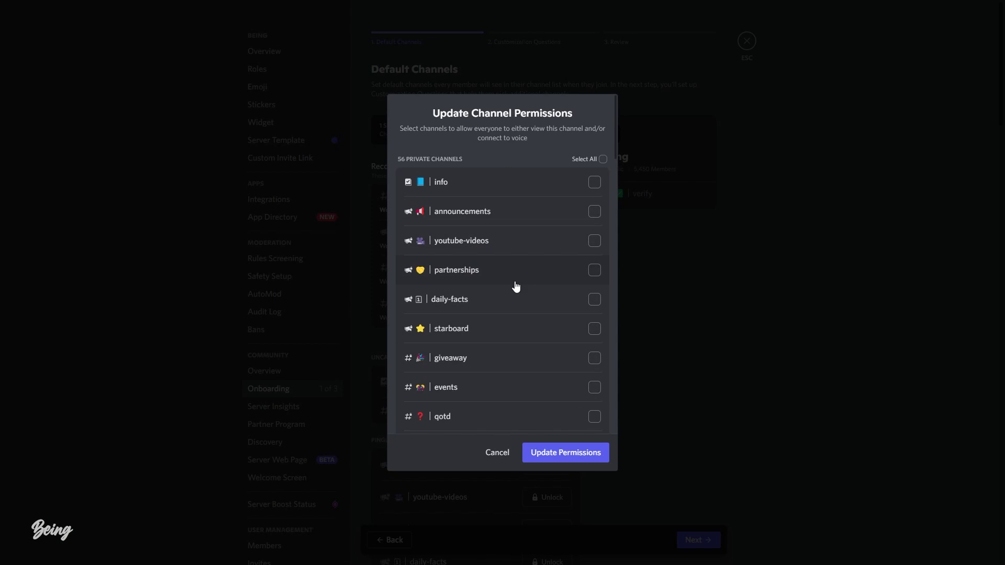
pyautogui.scroll(-5, 560, 326)
pyautogui.click(565, 453)
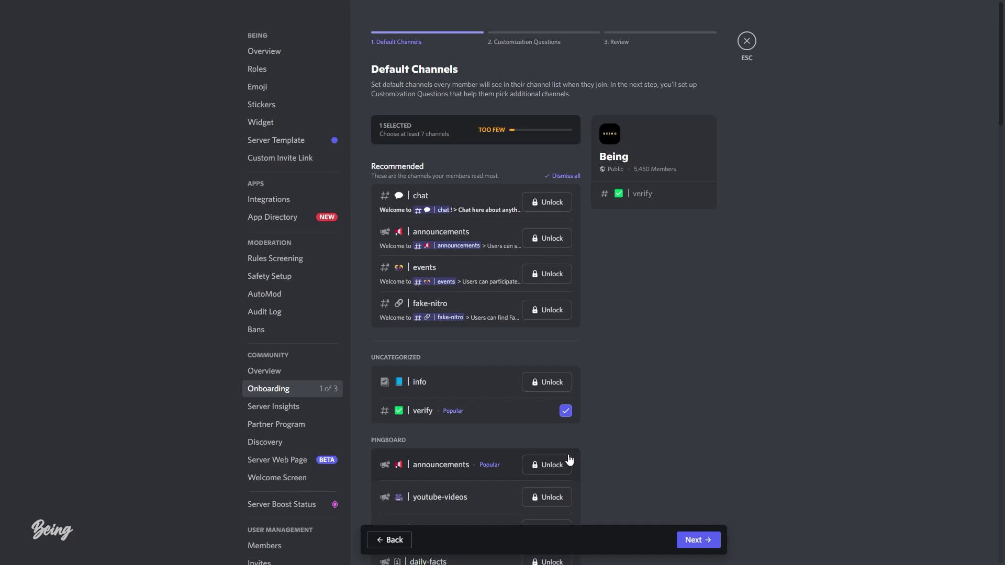
# Unlock the announcements and events channels so that everyone has permission to view them
pyautogui.click(547, 238)
pyautogui.click(565, 393)
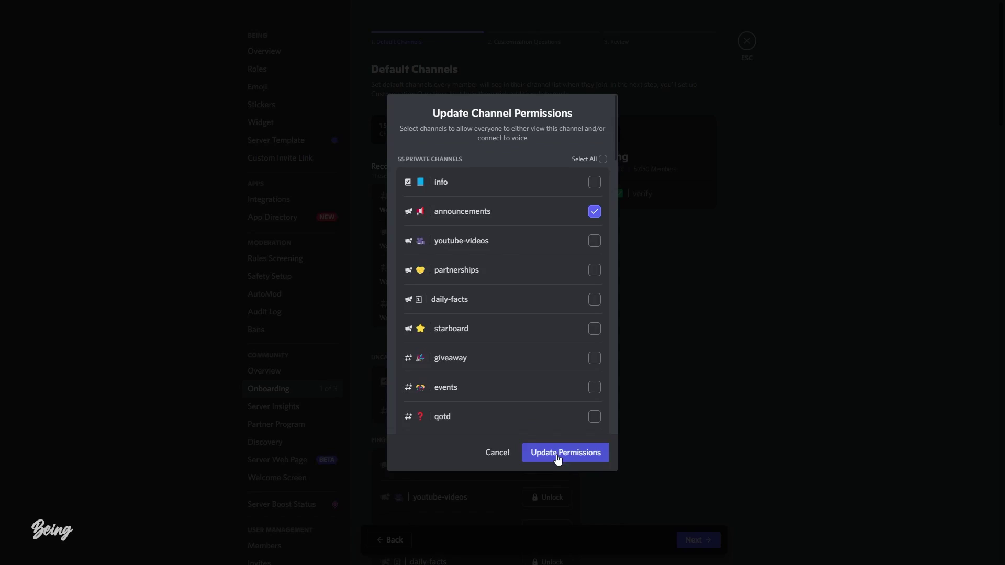
pyautogui.click(558, 459)
pyautogui.click(547, 274)
pyautogui.click(565, 393)
pyautogui.click(566, 453)
# Unlock the fake-nitro and info channels so that everyone has permission to view them
pyautogui.click(547, 310)
pyautogui.click(566, 393)
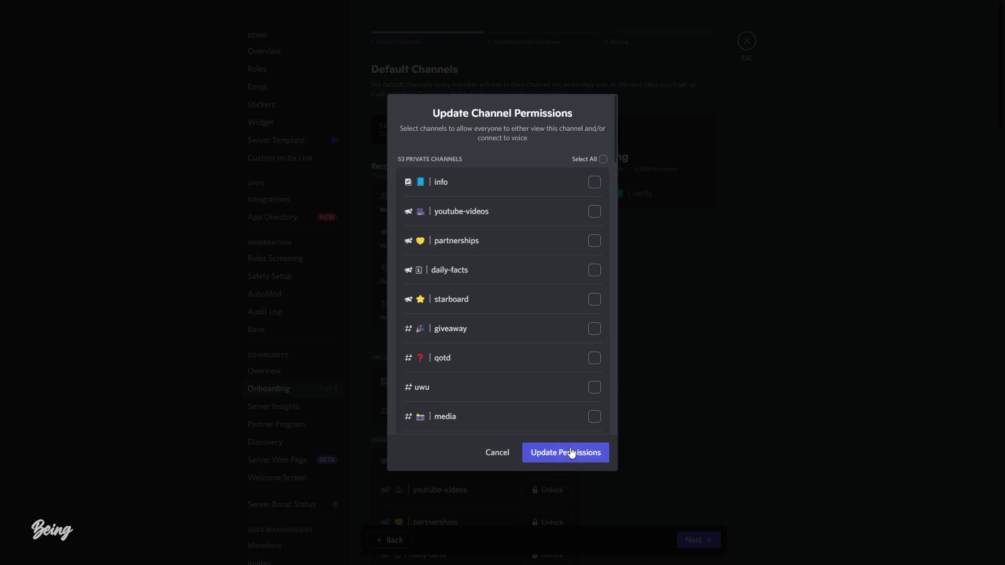
pyautogui.click(571, 452)
pyautogui.click(548, 382)
pyautogui.click(559, 397)
pyautogui.click(565, 453)
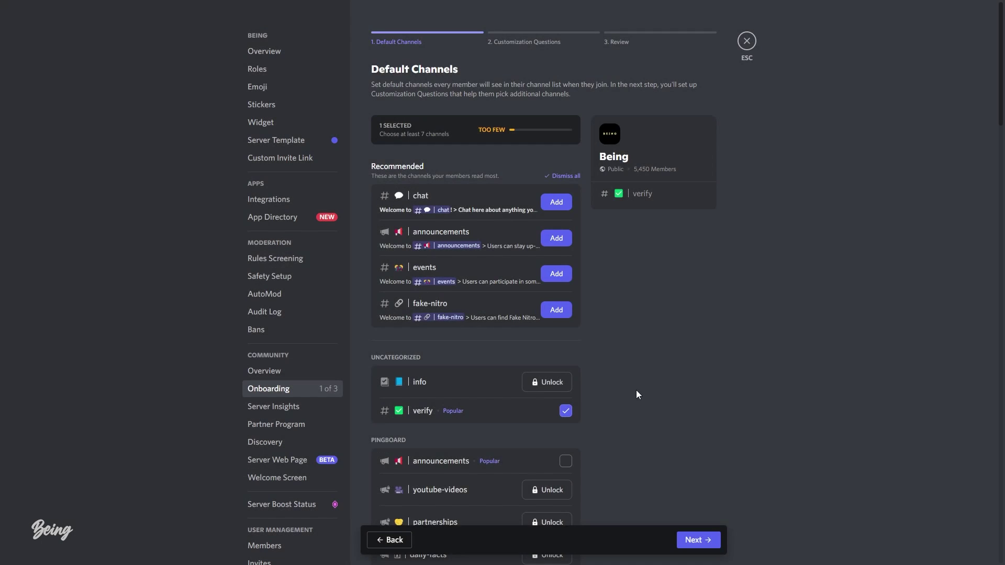
# Add info, announcements, fake-nitro, chat and events to the default channels
pyautogui.scroll(-2, 623, 340)
pyautogui.click(565, 273)
pyautogui.click(566, 349)
pyautogui.scroll(2, 597, 262)
pyautogui.click(557, 265)
pyautogui.click(557, 193)
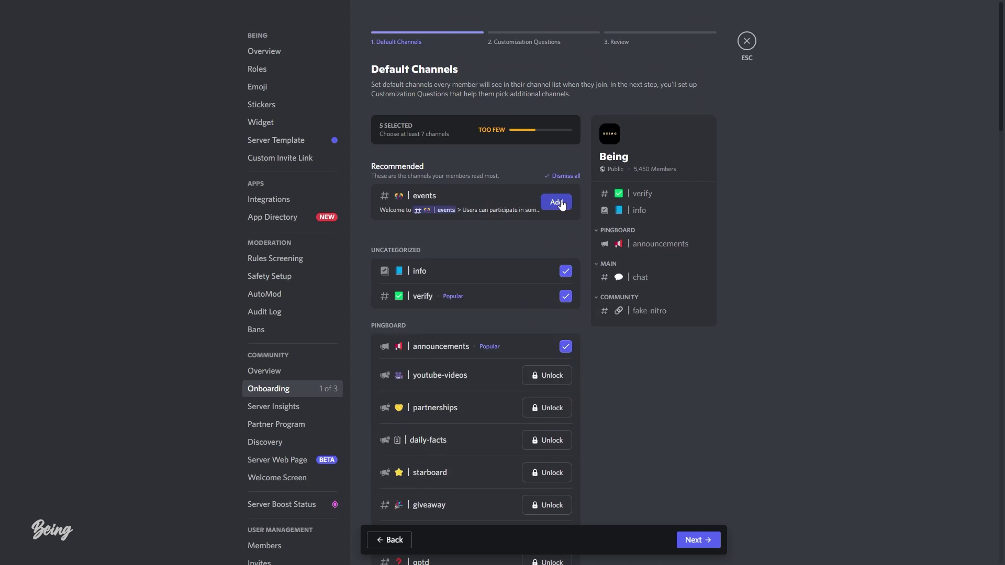
pyautogui.click(556, 193)
# Unlock the youtube-videos, boosters and suggestions channels for everyone
pyautogui.click(550, 390)
pyautogui.click(549, 390)
pyautogui.click(569, 454)
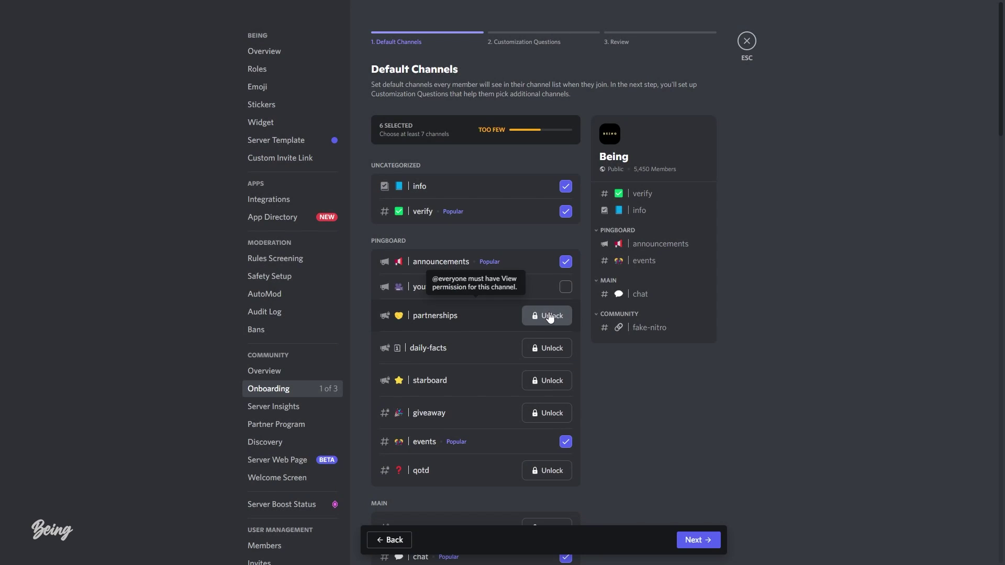
pyautogui.scroll(-8, 542, 419)
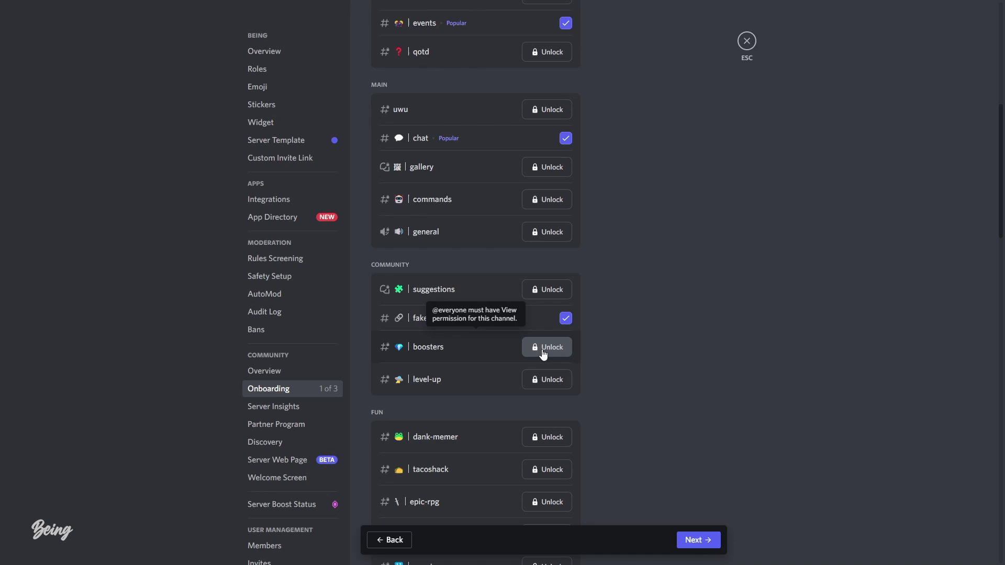
pyautogui.click(543, 355)
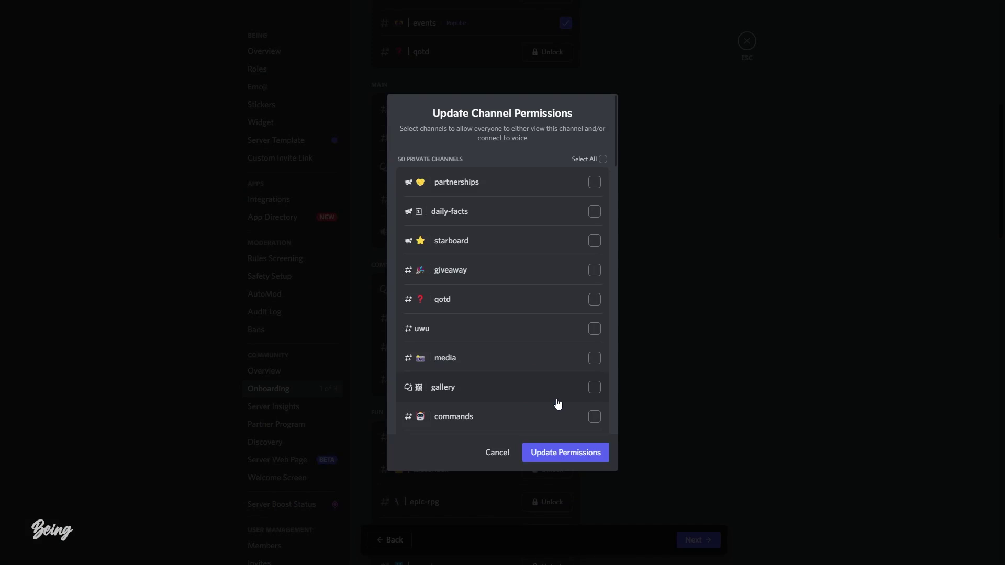
pyautogui.click(563, 451)
pyautogui.click(543, 290)
pyautogui.click(563, 391)
pyautogui.click(563, 451)
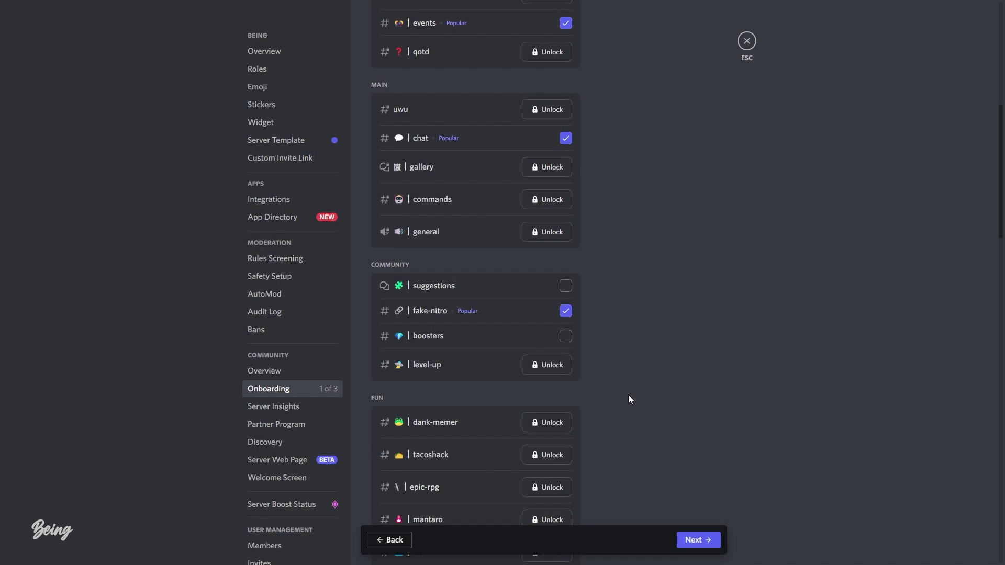
# Unlock level-up and include level-up, boosters, suggestions and youtube-videos in the default channels
pyautogui.click(565, 362)
pyautogui.click(566, 338)
pyautogui.click(565, 287)
pyautogui.scroll(10, 628, 350)
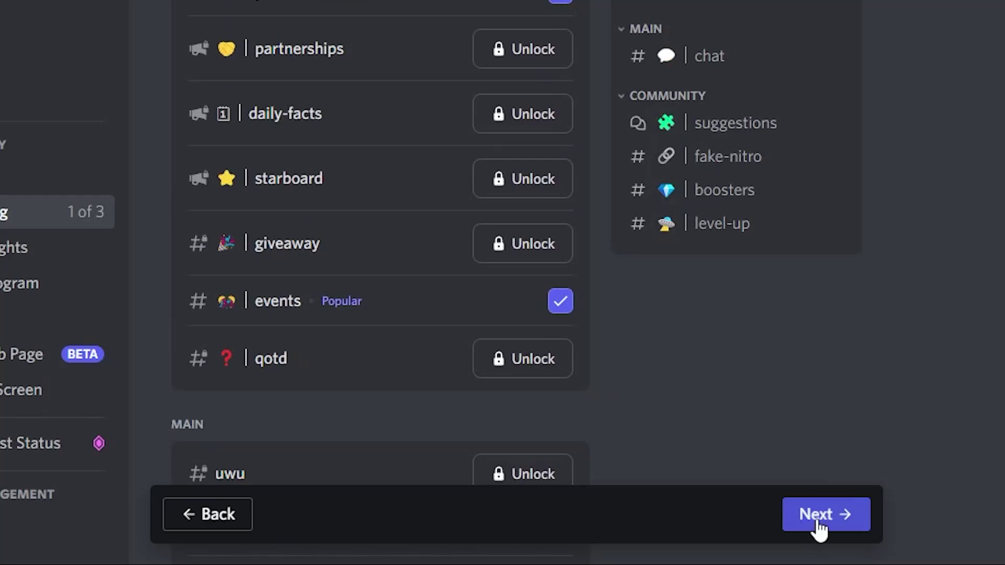
# Continue to the Customization Questions stage and remove the prefilled first question
pyautogui.click(813, 520)
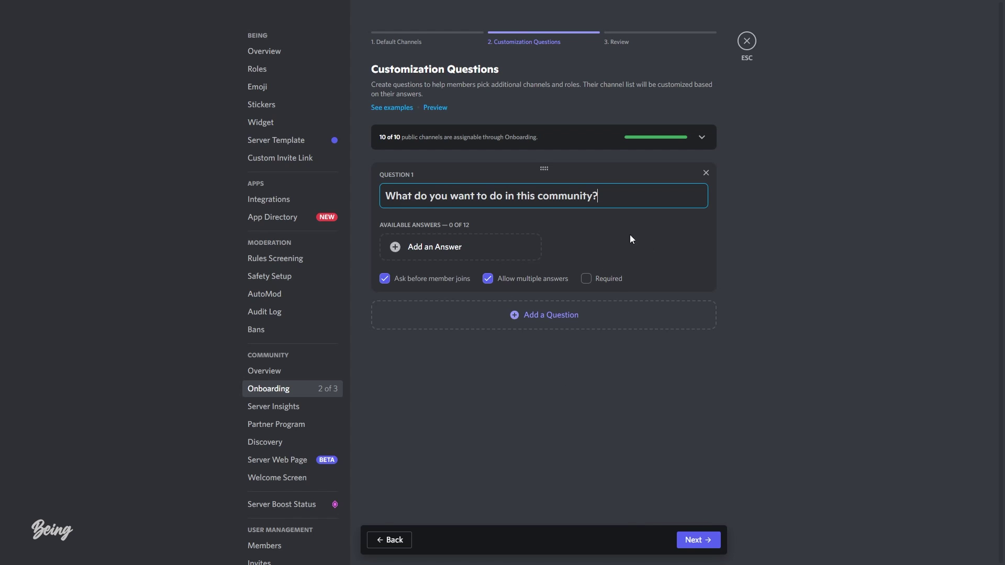
pyautogui.click(705, 174)
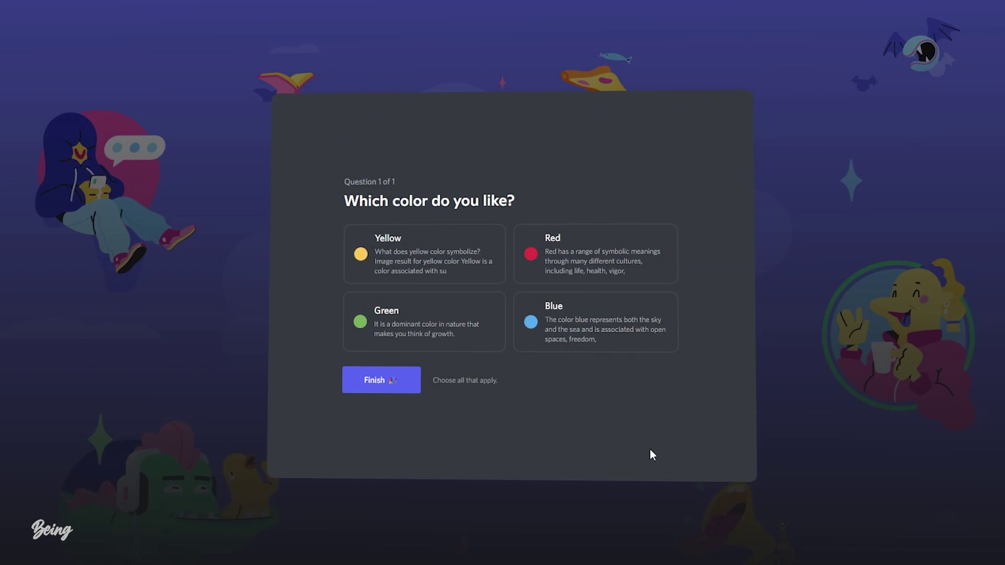
# Select the Yellow, Red, Blue and Green answers of the sample question "Which color do you like?" and clear them again
pyautogui.click(419, 259)
pyautogui.click(555, 260)
pyautogui.click(602, 328)
pyautogui.click(490, 328)
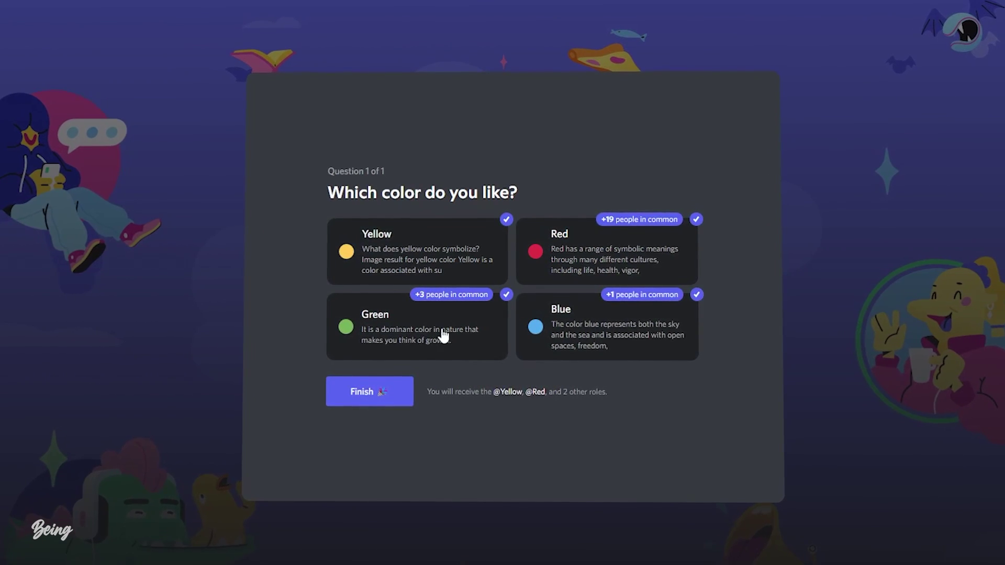
pyautogui.click(474, 331)
pyautogui.click(581, 328)
pyautogui.click(550, 235)
pyautogui.click(445, 273)
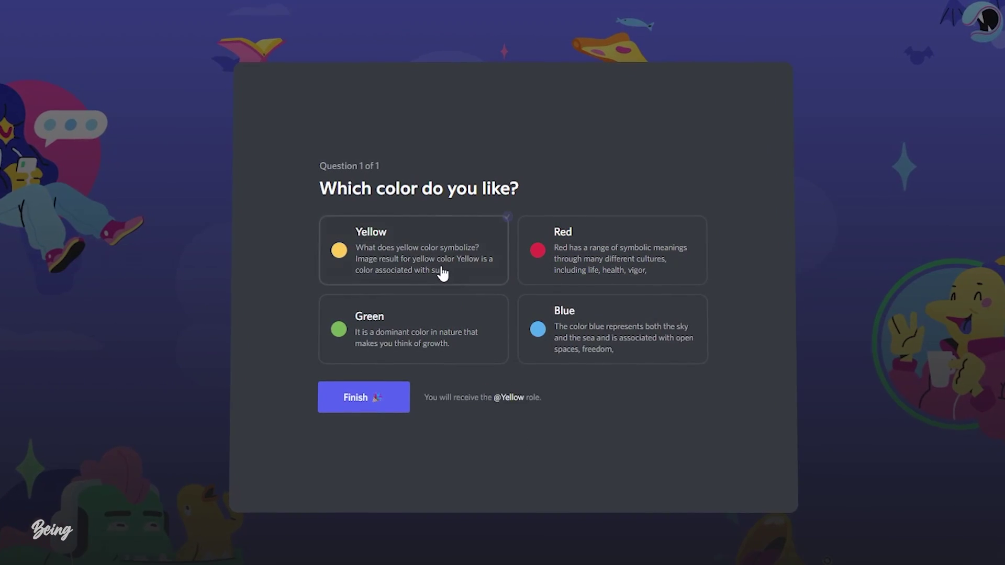
pyautogui.click(421, 262)
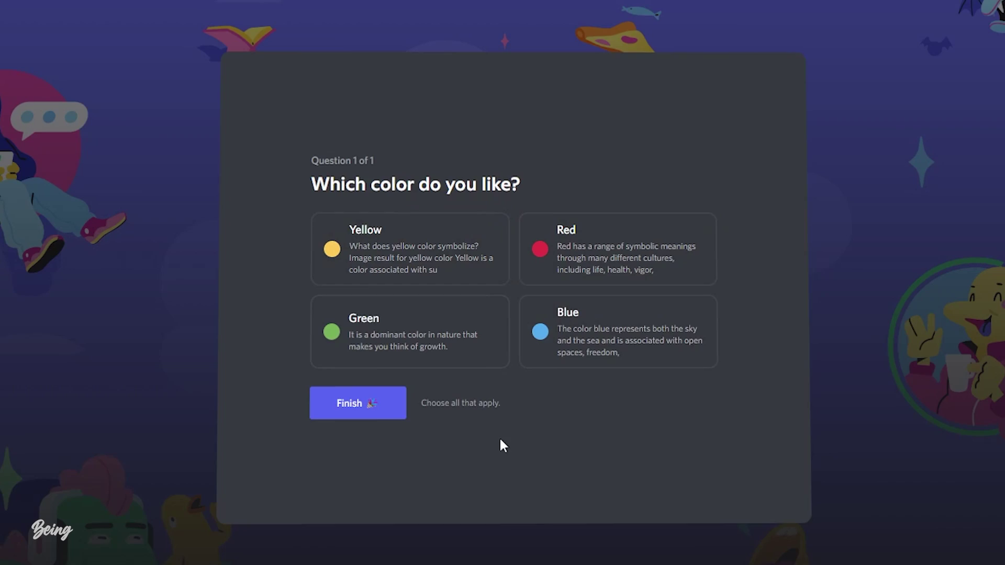
# Test choosing several answers by toggling Red and Blue in the sample color question
pyautogui.click(555, 262)
pyautogui.click(597, 257)
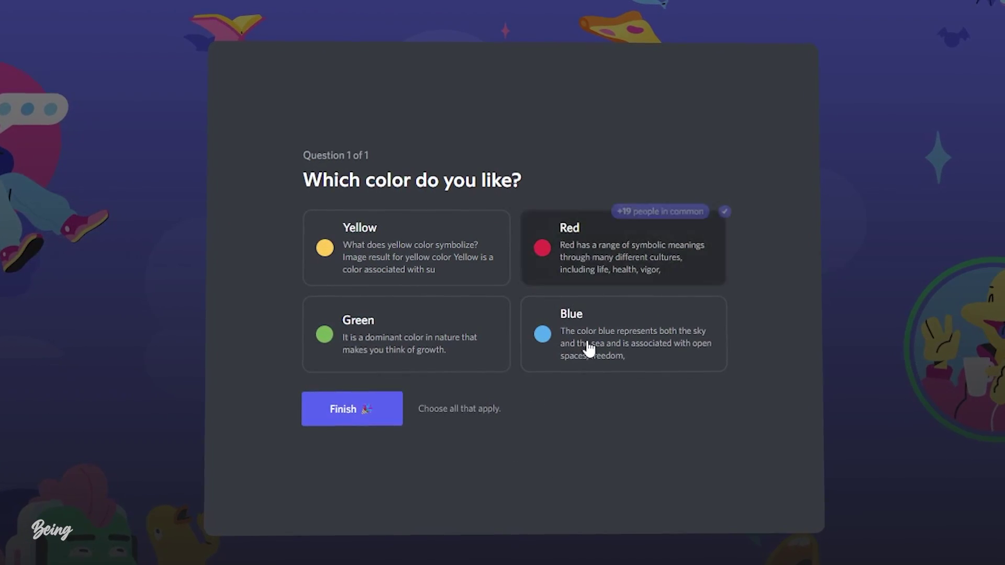
pyautogui.click(589, 336)
pyautogui.click(598, 255)
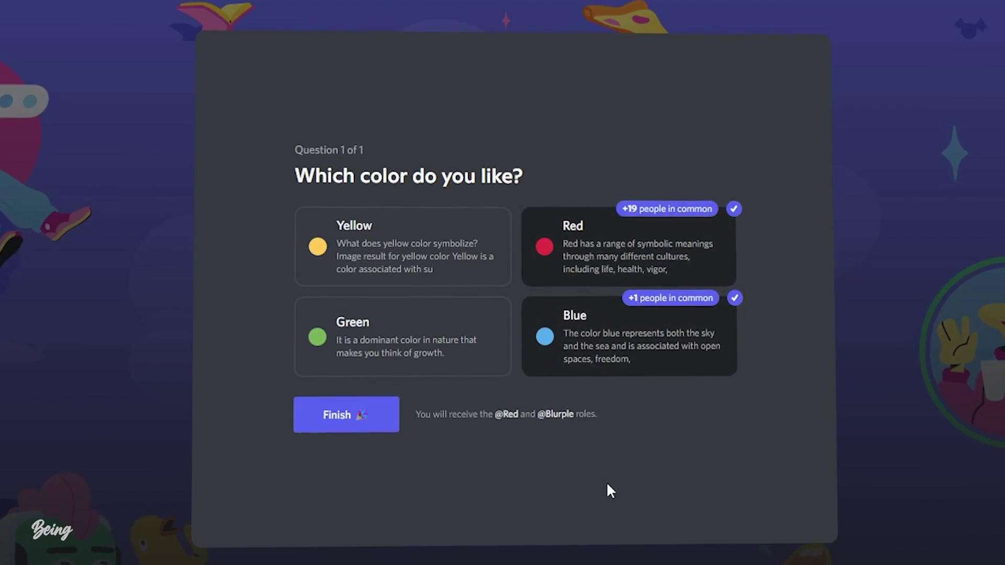
pyautogui.click(582, 343)
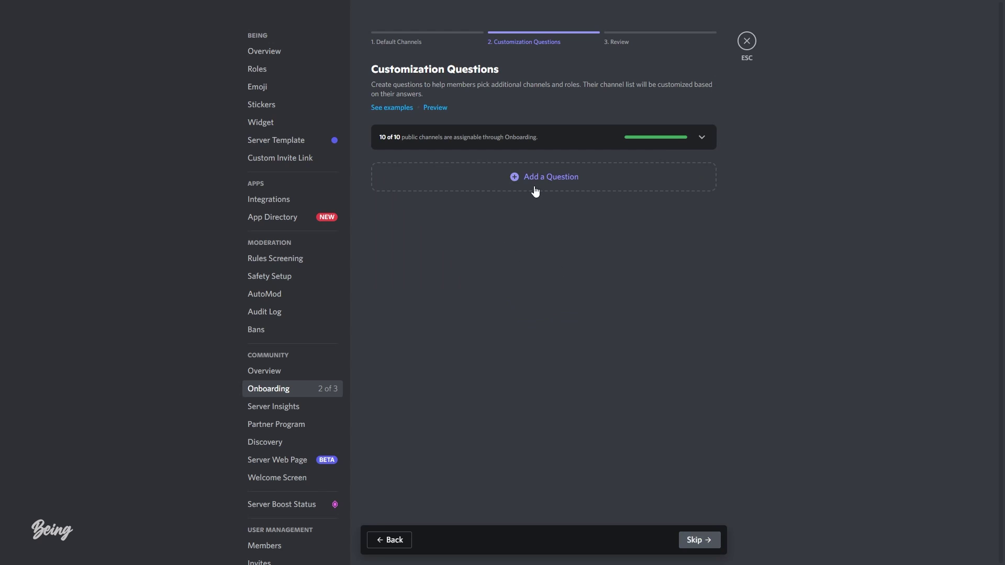
# Add a customization question worded "What color do you like?"
pyautogui.click(535, 178)
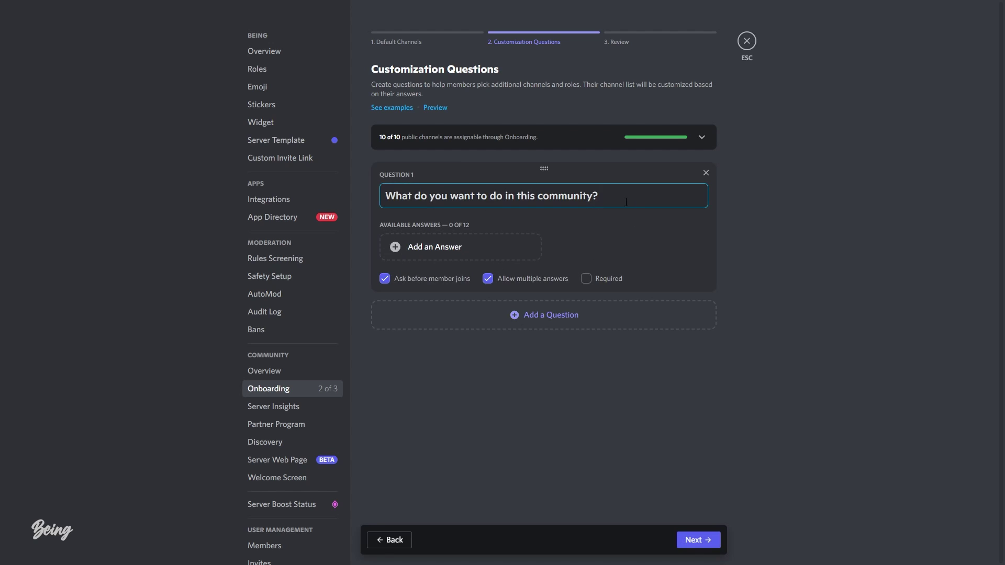
pyautogui.moveTo(626, 202); pyautogui.dragTo(379, 183)
pyautogui.press('BackSpace')
pyautogui.write('What color do y')
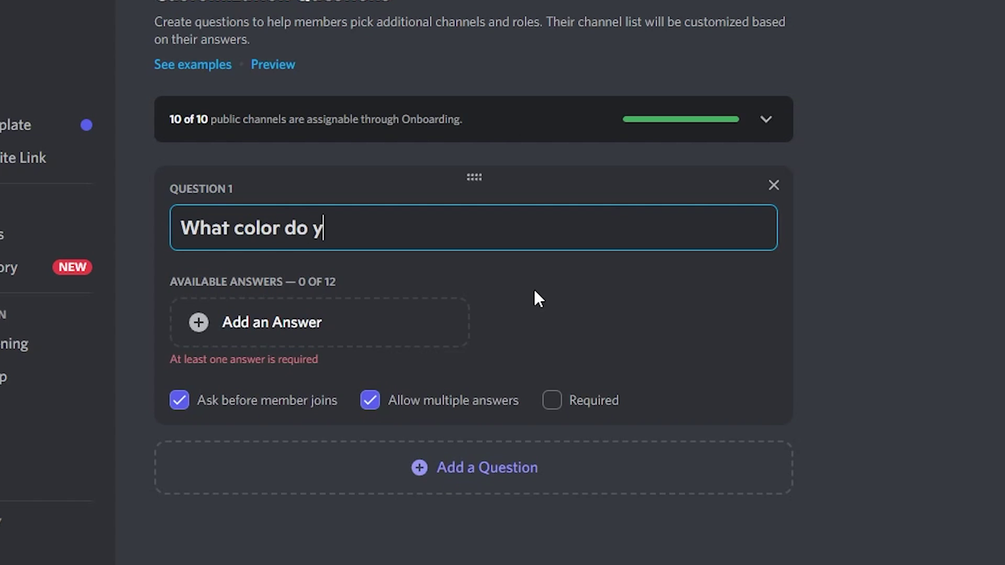
pyautogui.write('ou like?')
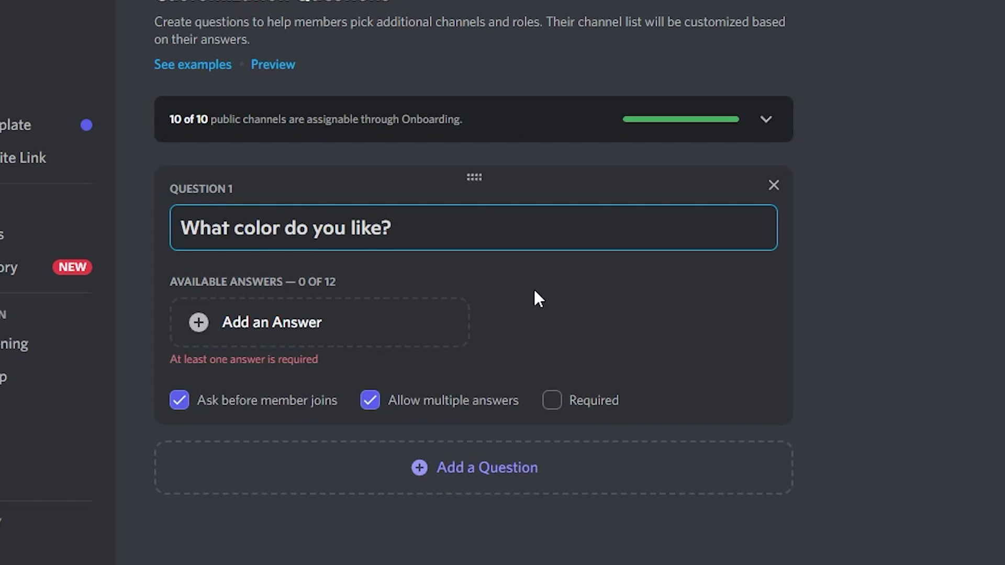
# Start a Yellow answer with the description "Yellow is a color associated with sun. It symbolizes optimism, energy, joy, happiness and friendship"
pyautogui.click(325, 325)
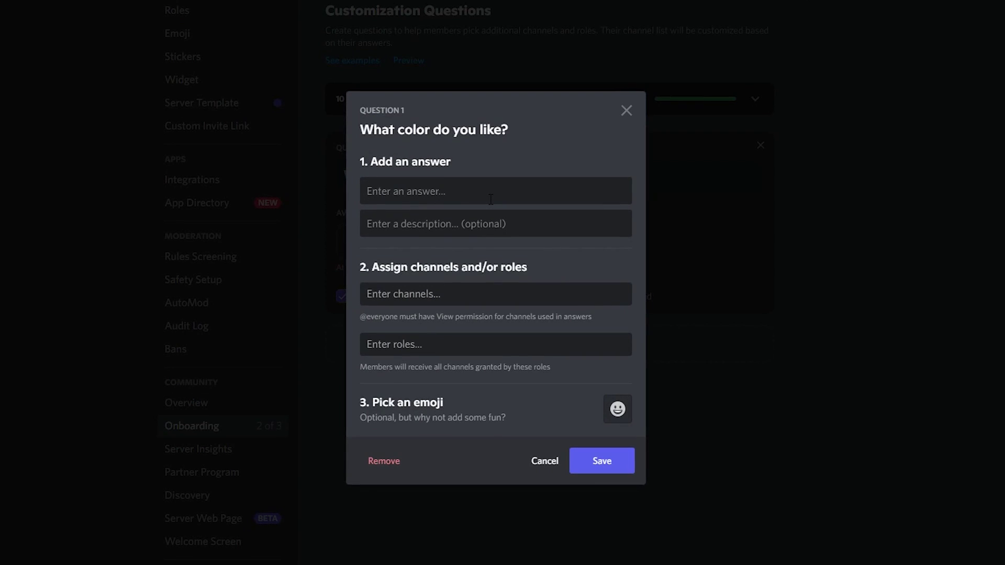
pyautogui.write('Yellow')
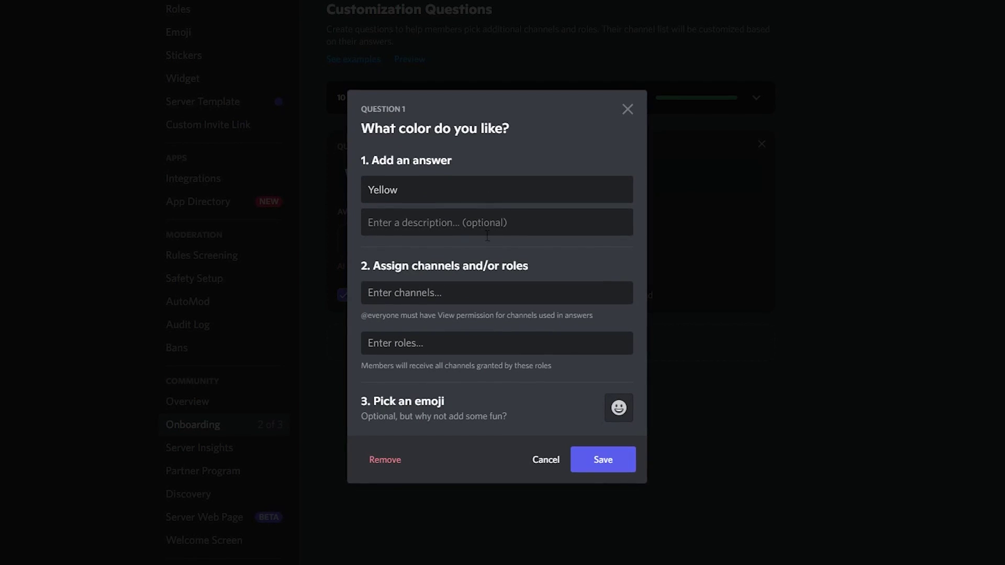
pyautogui.click(457, 229)
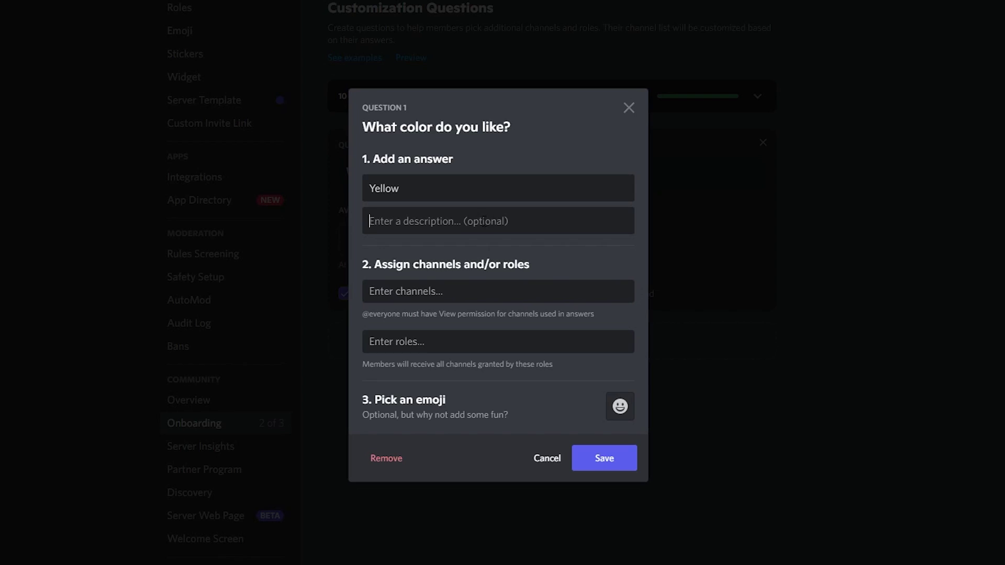
pyautogui.hotkey('ctrl', 'v')
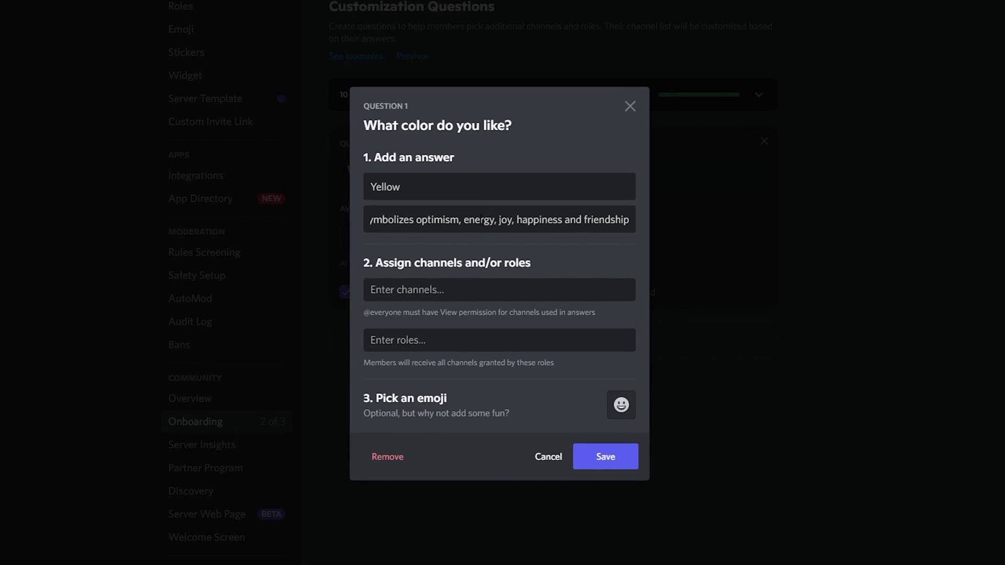
pyautogui.moveTo(477, 215); pyautogui.dragTo(288, 214)
pyautogui.click(522, 218)
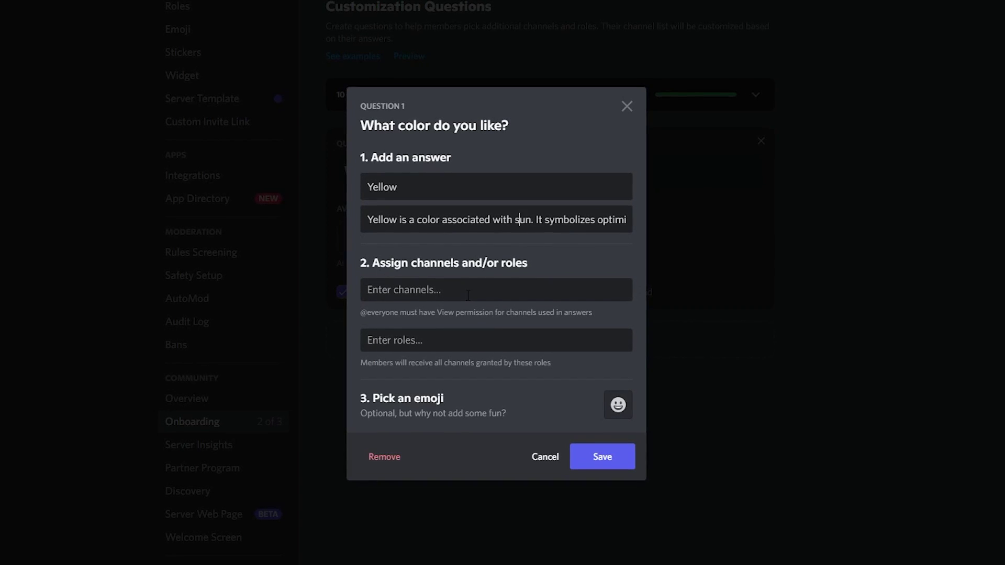
# Look through the channels that can be assigned to the Yellow answer without choosing one
pyautogui.click(511, 294)
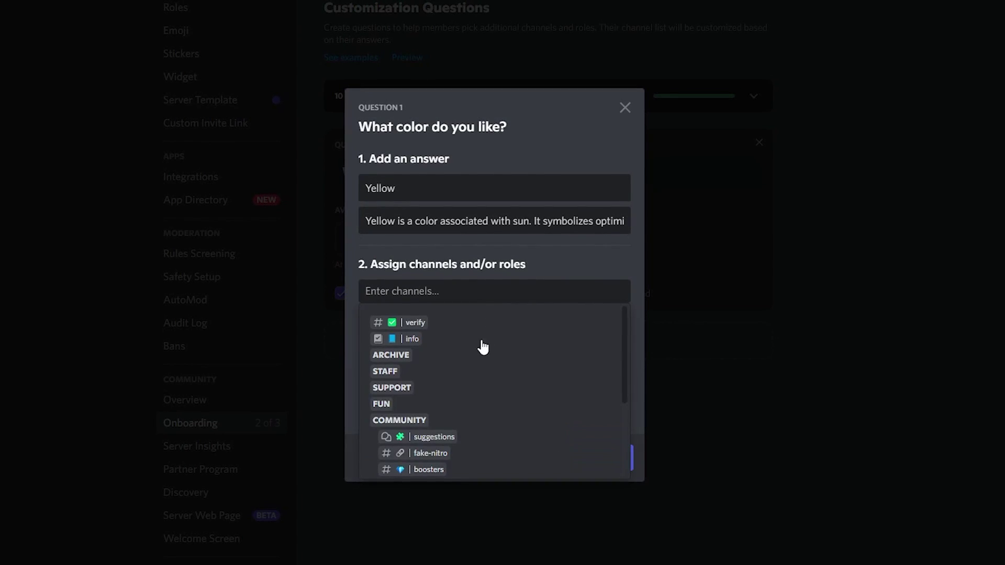
pyautogui.scroll(-3, 479, 361)
pyautogui.scroll(3, 478, 418)
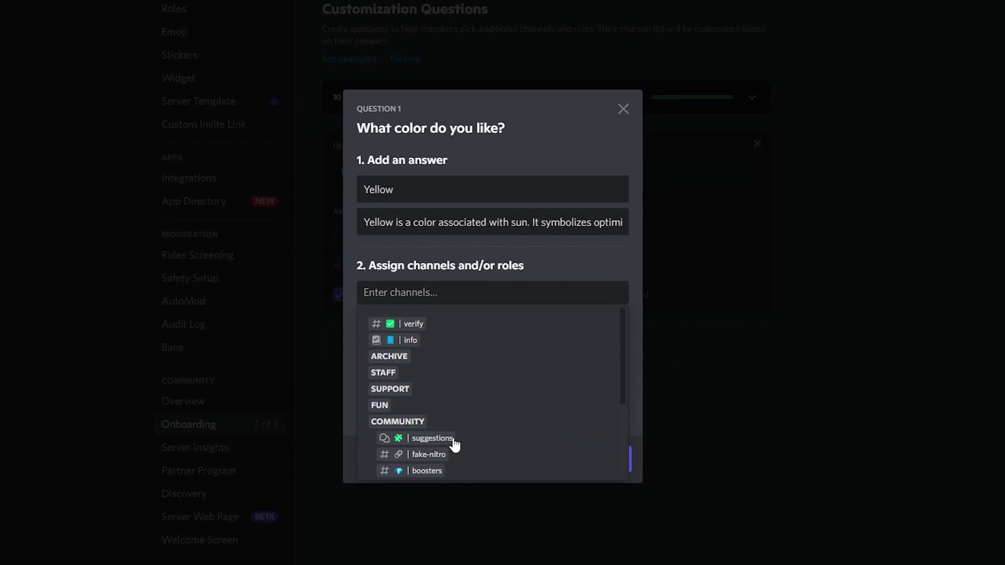
pyautogui.scroll(-4, 471, 445)
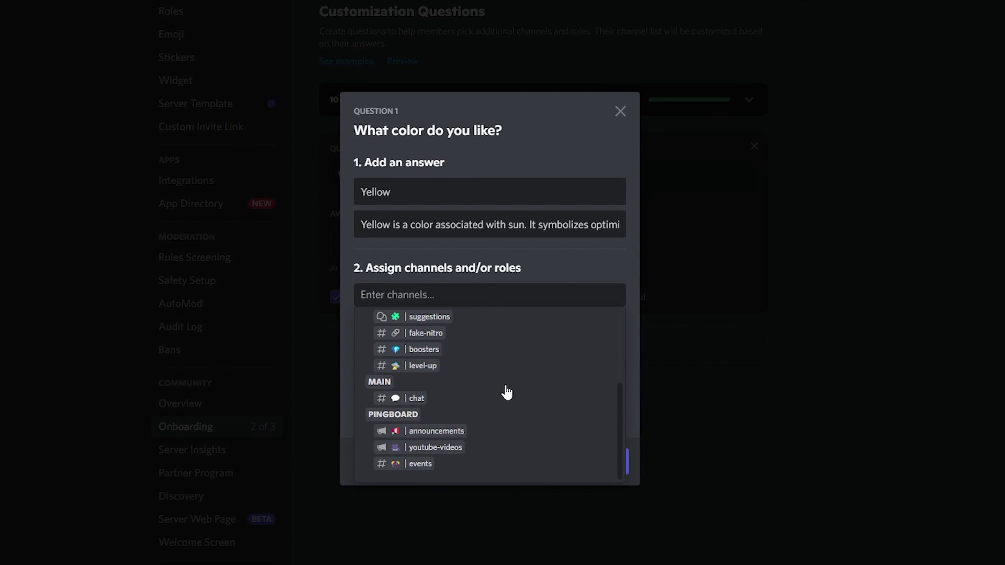
pyautogui.click(558, 260)
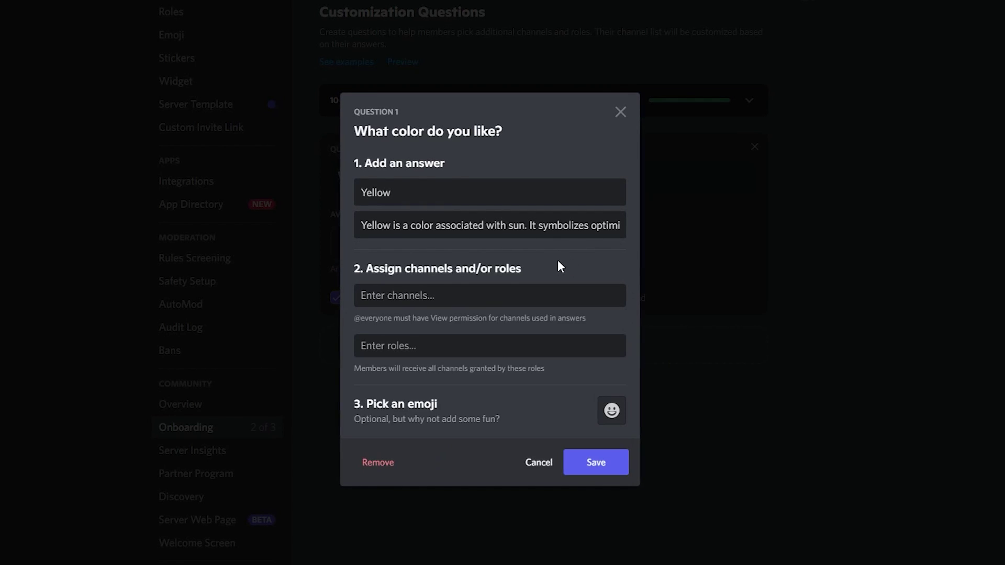
# Assign the Yellow role to the Yellow answer
pyautogui.click(413, 345)
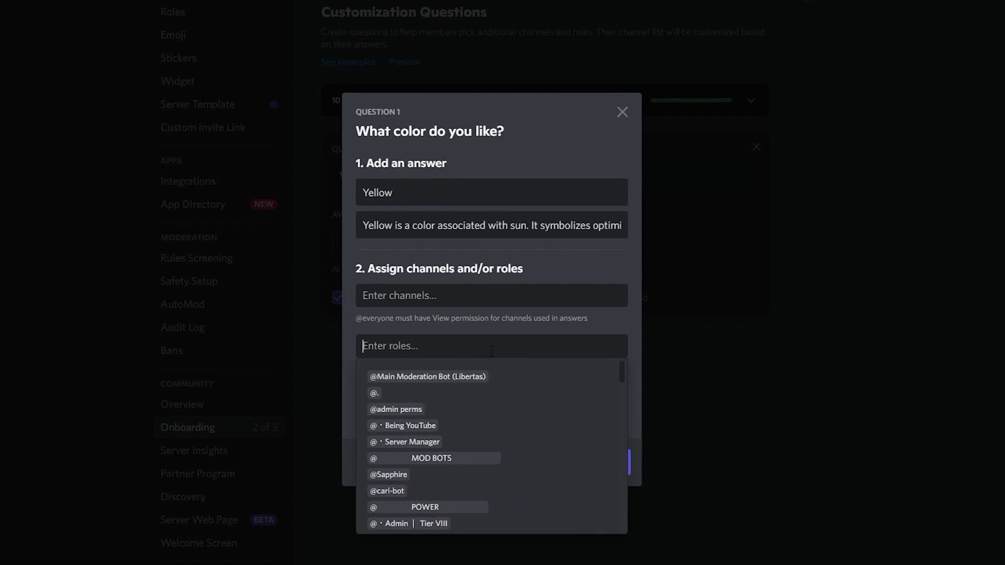
pyautogui.scroll(-5, 545, 419)
pyautogui.scroll(-3, 539, 435)
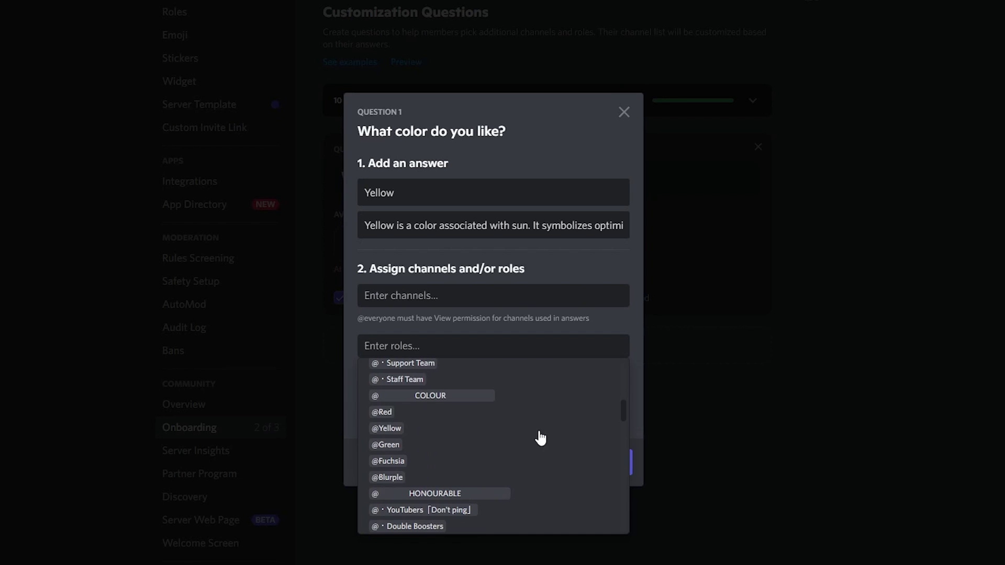
pyautogui.click(391, 428)
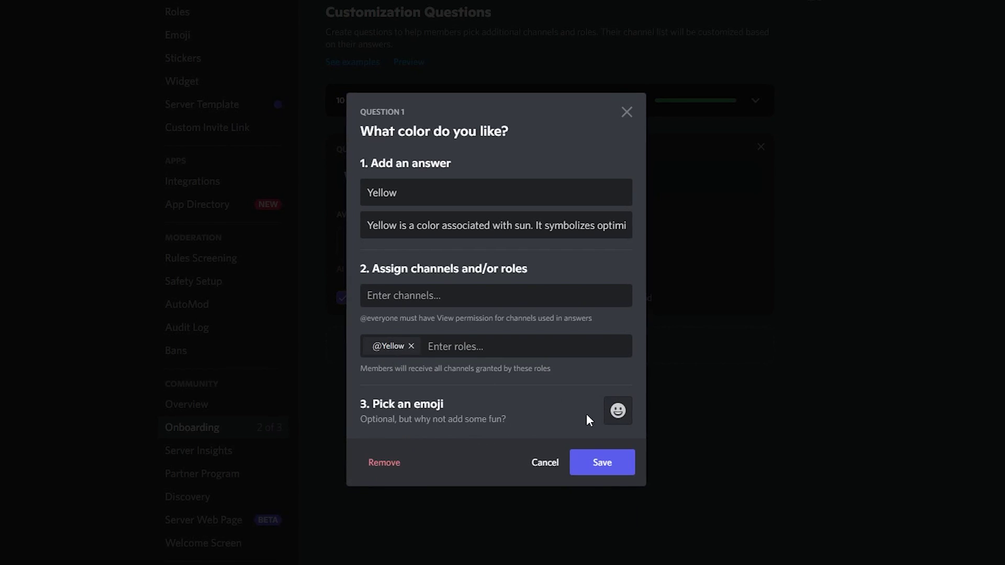
# Give the Yellow answer a yellow circle emoji and save the answer
pyautogui.click(618, 411)
pyautogui.write('y')
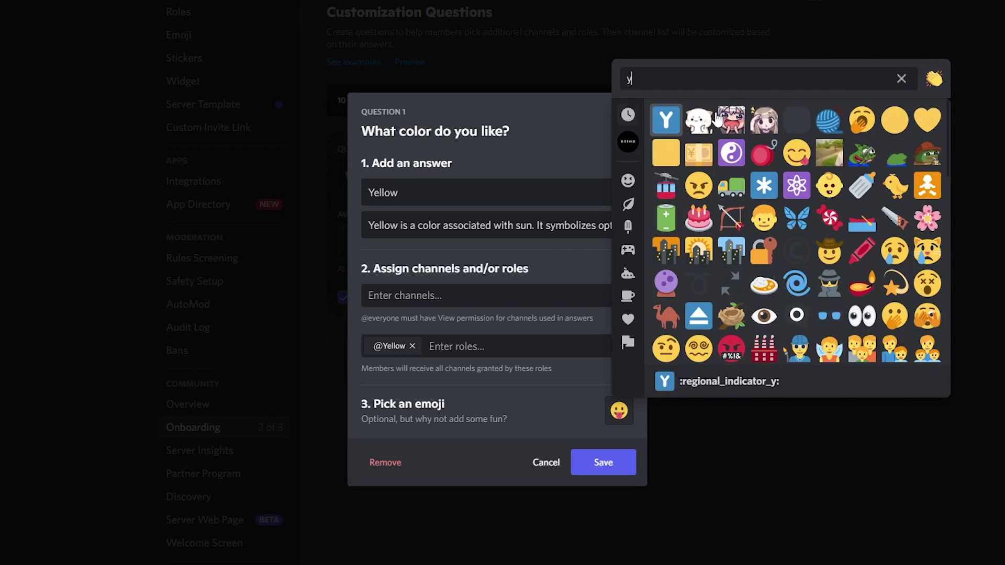
pyautogui.write('ell')
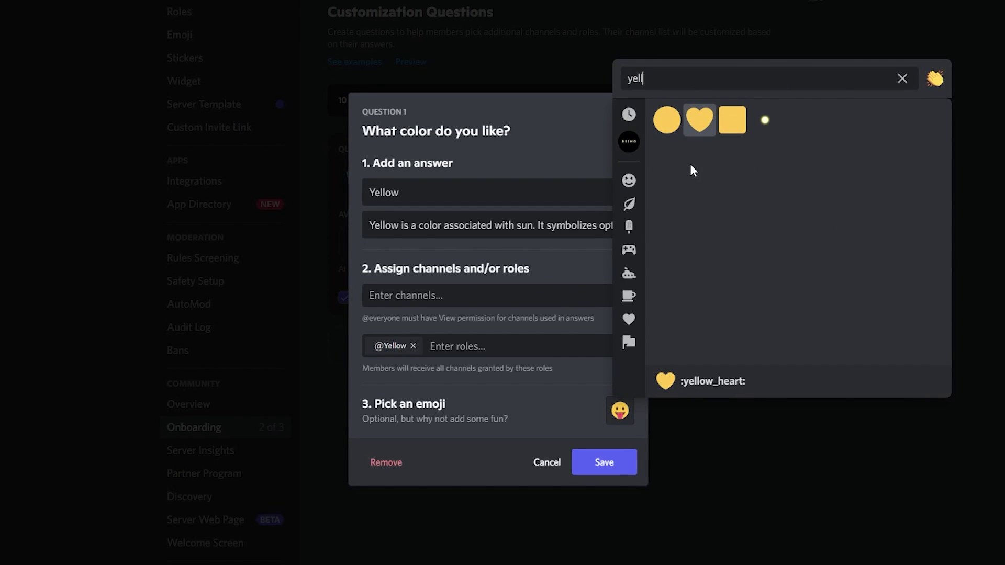
pyautogui.click(667, 120)
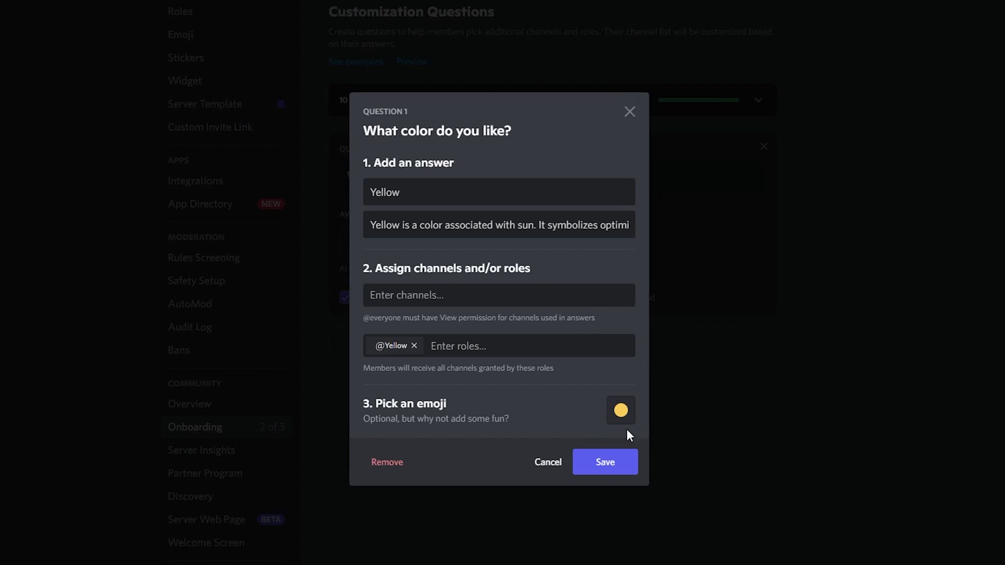
pyautogui.click(619, 475)
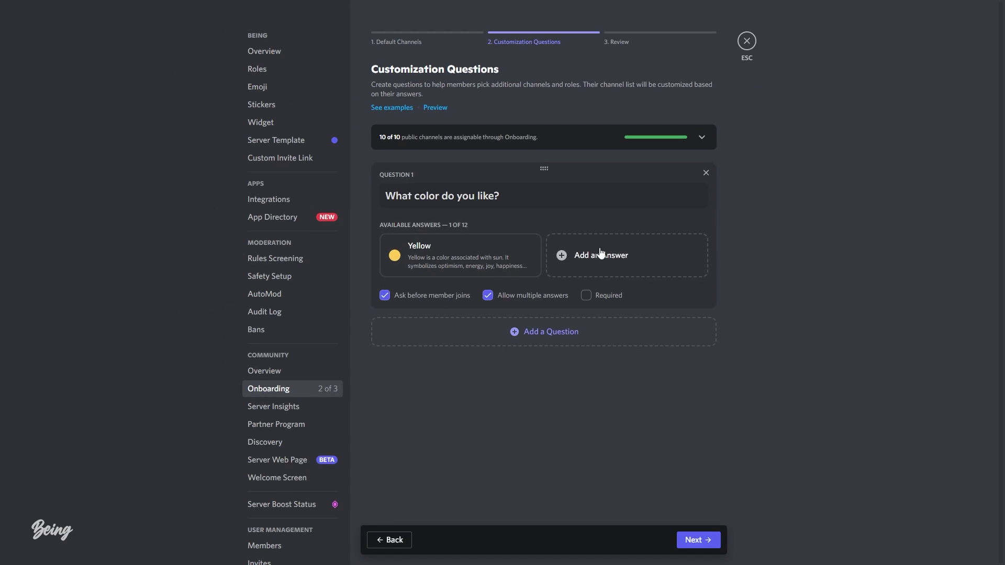
# Add a Green answer to the color question and toggle its option to ask before a member joins
pyautogui.click(605, 258)
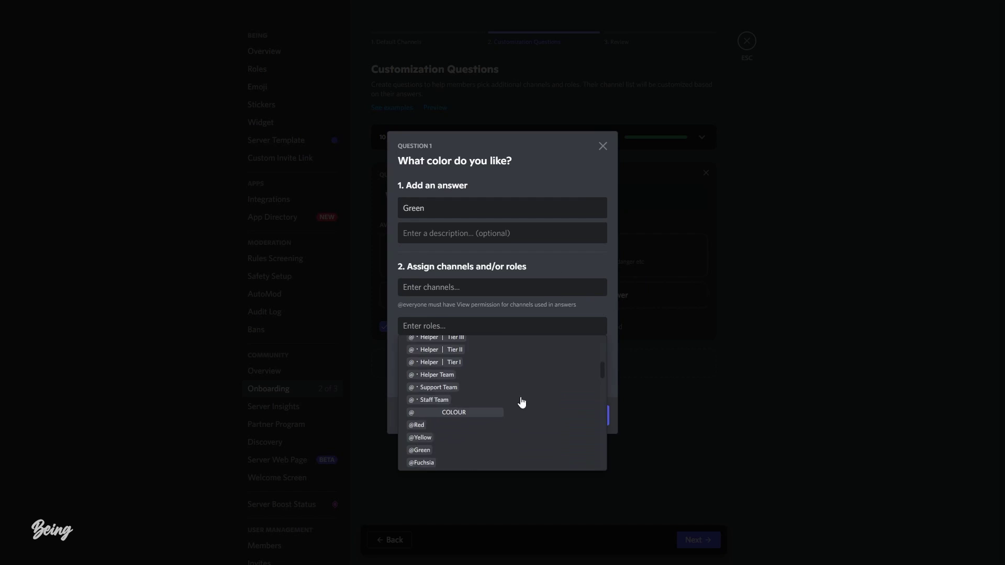
pyautogui.click(575, 419)
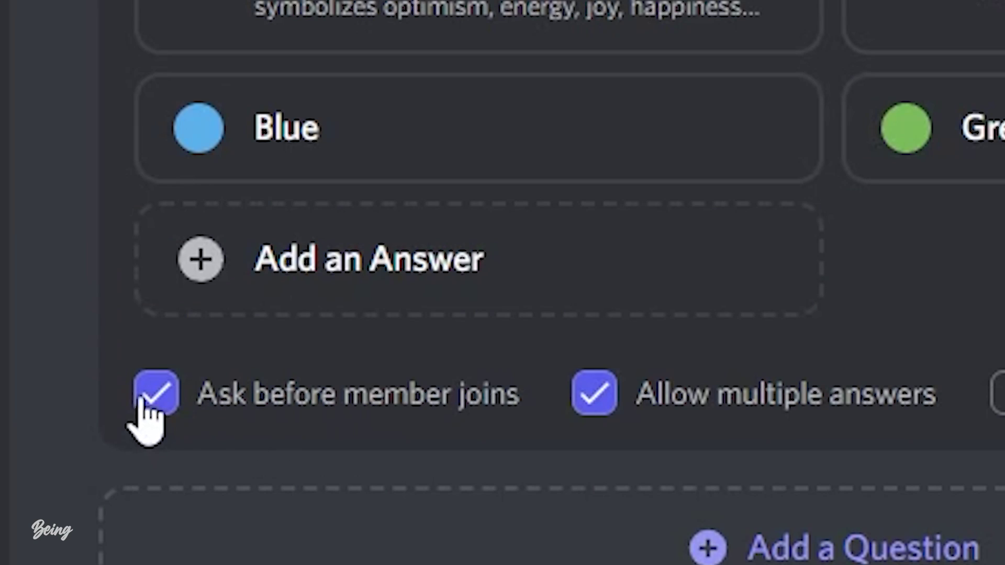
pyautogui.click(157, 400)
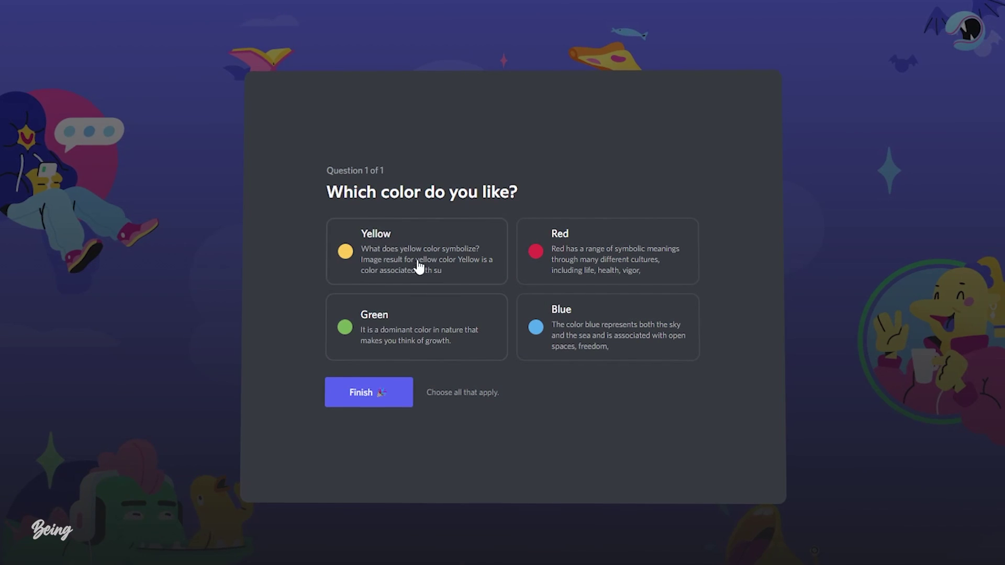
# Test multiple answers by choosing Yellow, Red, Blue and Green in the sample question "Which color do you like?"
pyautogui.click(415, 265)
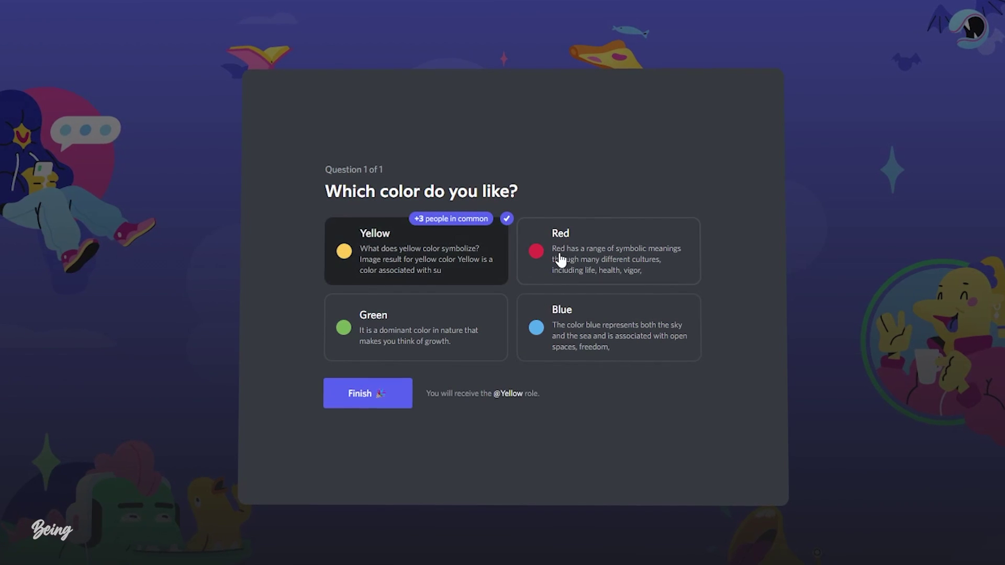
pyautogui.click(558, 259)
pyautogui.click(579, 325)
pyautogui.click(414, 328)
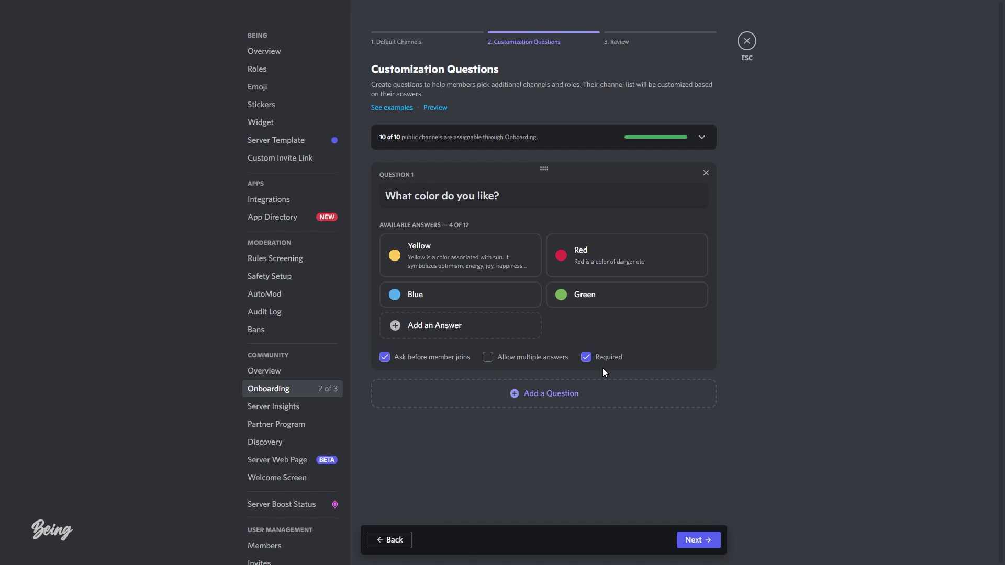
# Add the question "What is your Gender?" with a Male answer assigning He/Him and a Female answer assigning She/Her
pyautogui.click(606, 387)
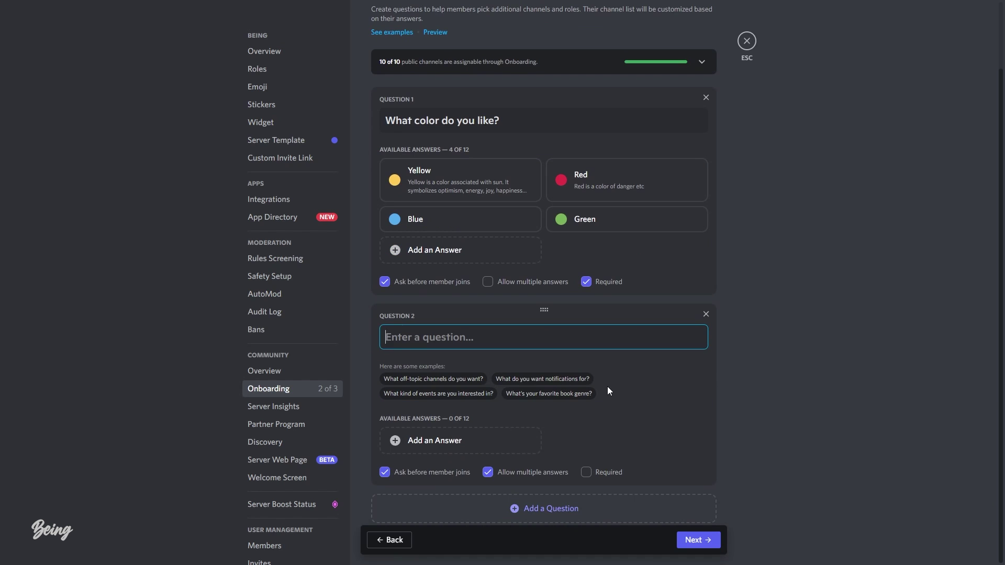
pyautogui.write('What is your Gender?')
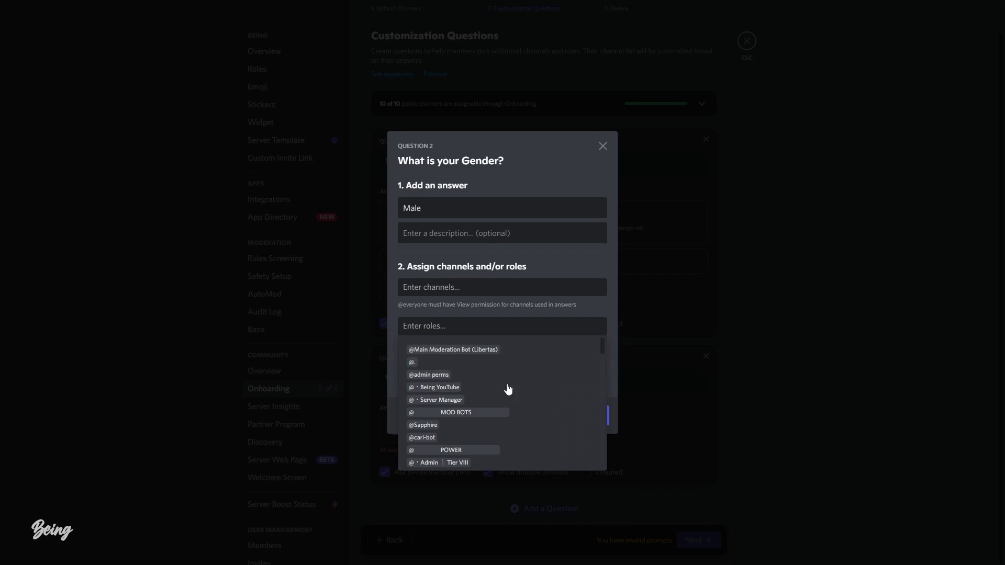
pyautogui.click(419, 367)
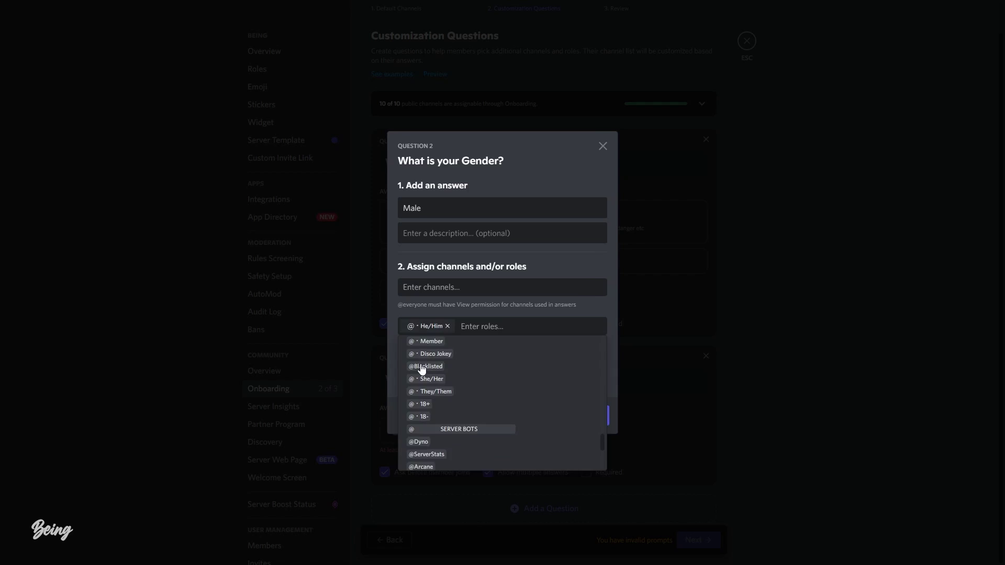
pyautogui.click(595, 414)
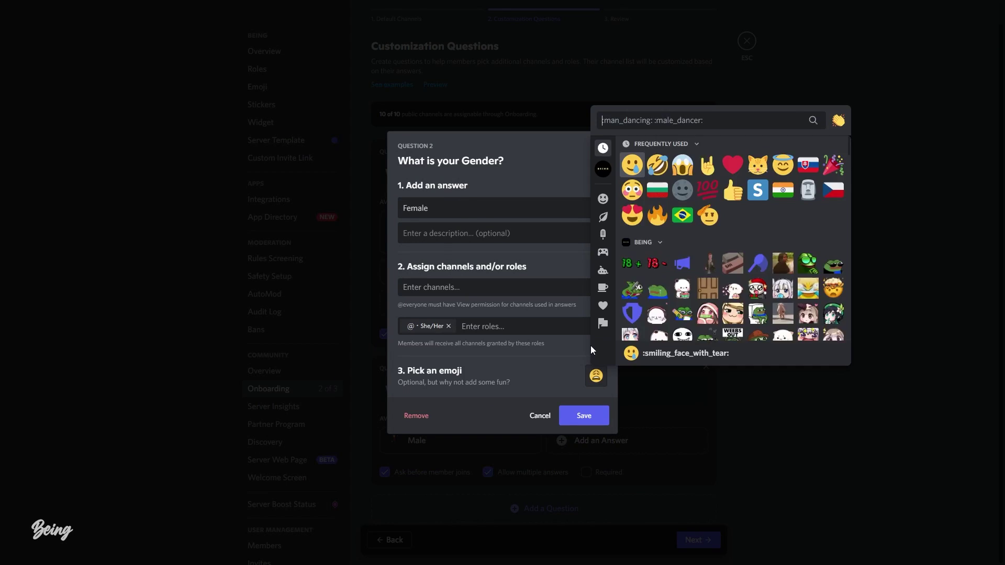
pyautogui.click(636, 160)
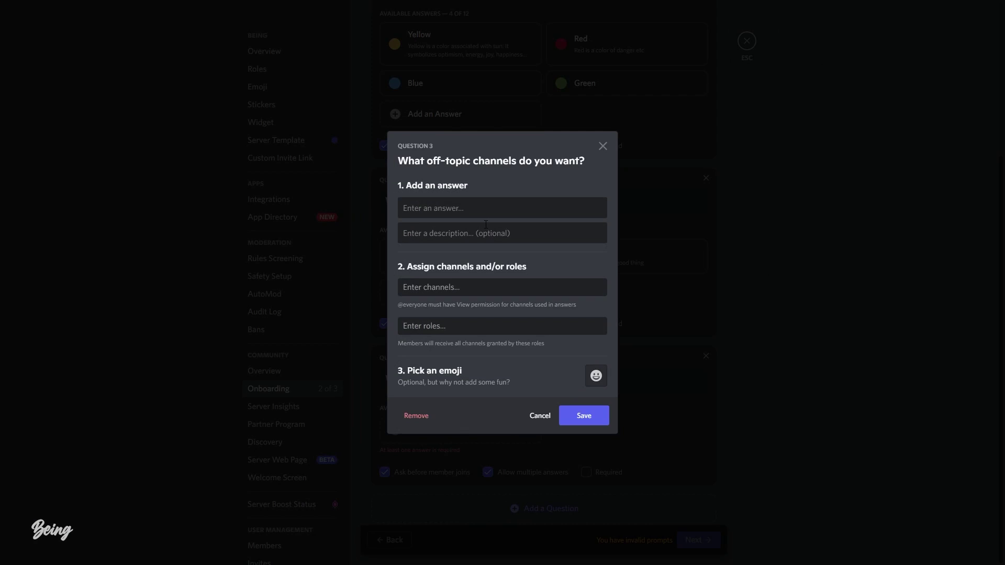
# Save a "Chating" answer that assigns the chat channel for the question "What off-topic channels do you want?"
pyautogui.write('Chating')
pyautogui.click(502, 287)
pyautogui.click(446, 366)
pyautogui.click(584, 415)
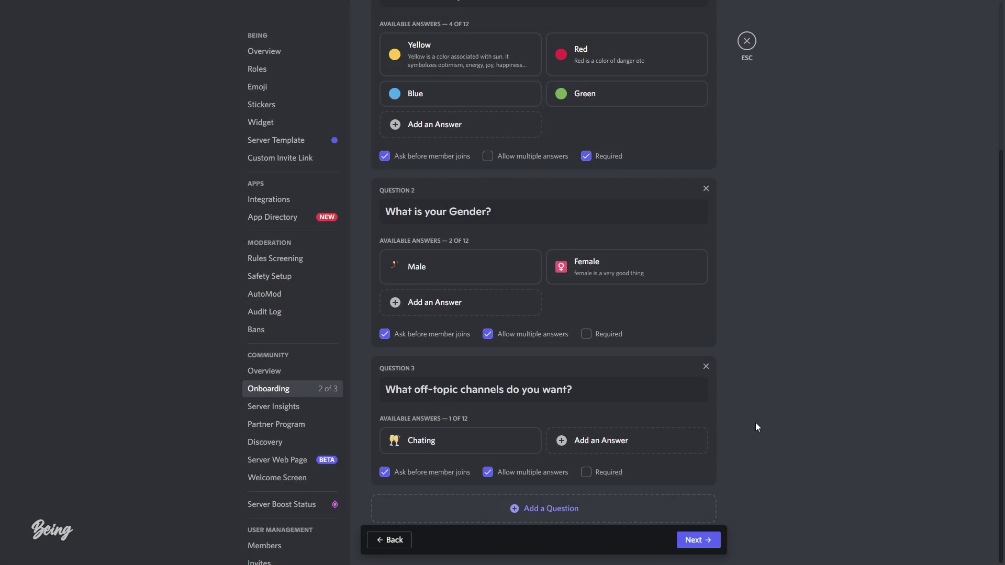
# Add a "Geveays" answer assigning the Archive category to the off-topic channels question, and look over all three questions
pyautogui.click(601, 440)
pyautogui.write('Geveays')
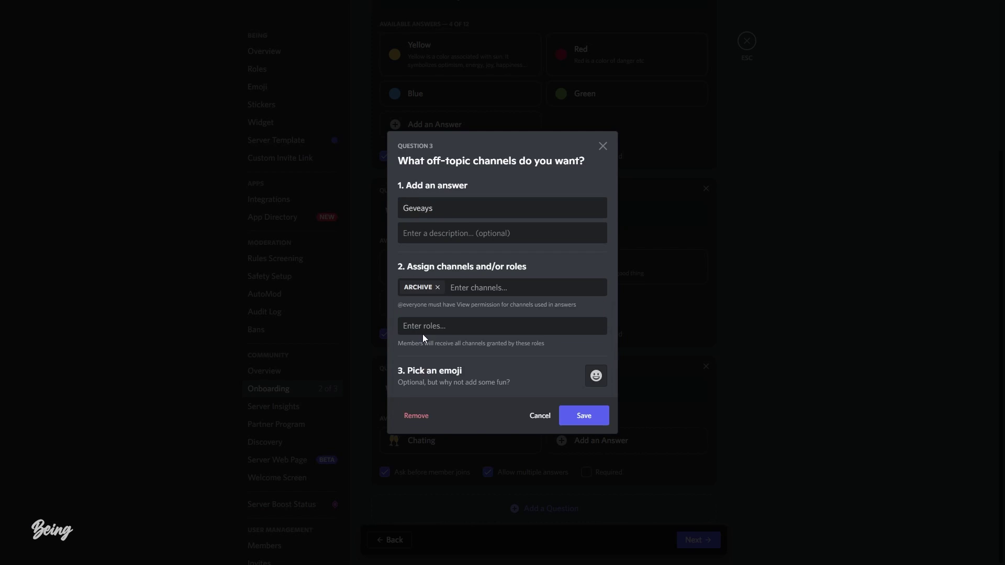
pyautogui.click(422, 329)
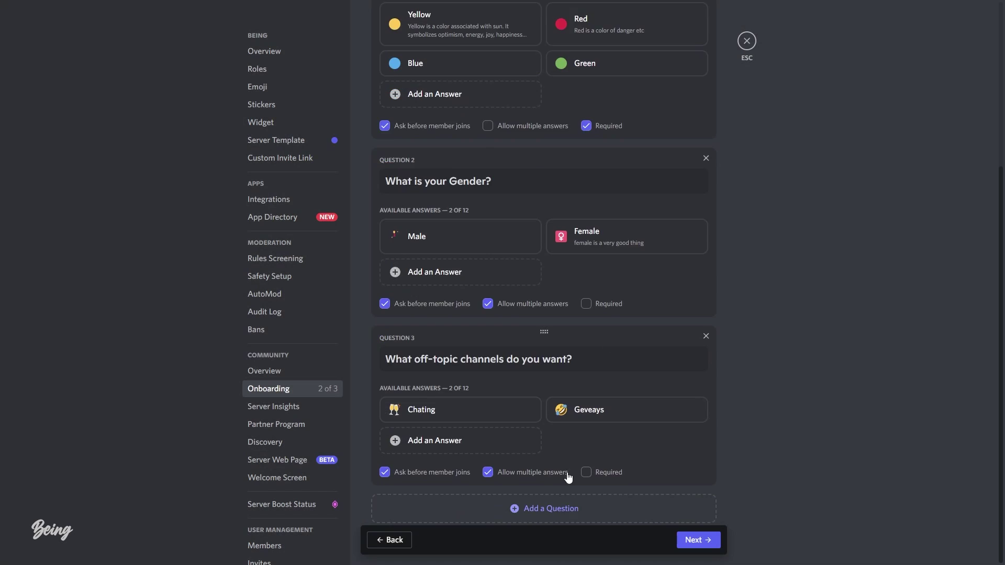
pyautogui.scroll(5, 791, 413)
pyautogui.scroll(-4, 790, 413)
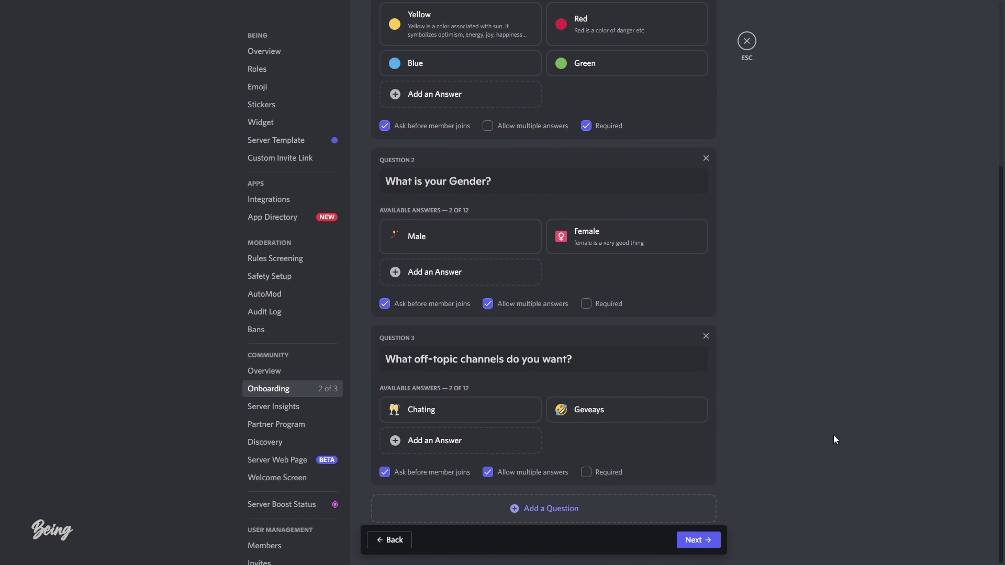
# Enable Onboarding from the review stage and finish the sample member questionnaire
pyautogui.click(693, 540)
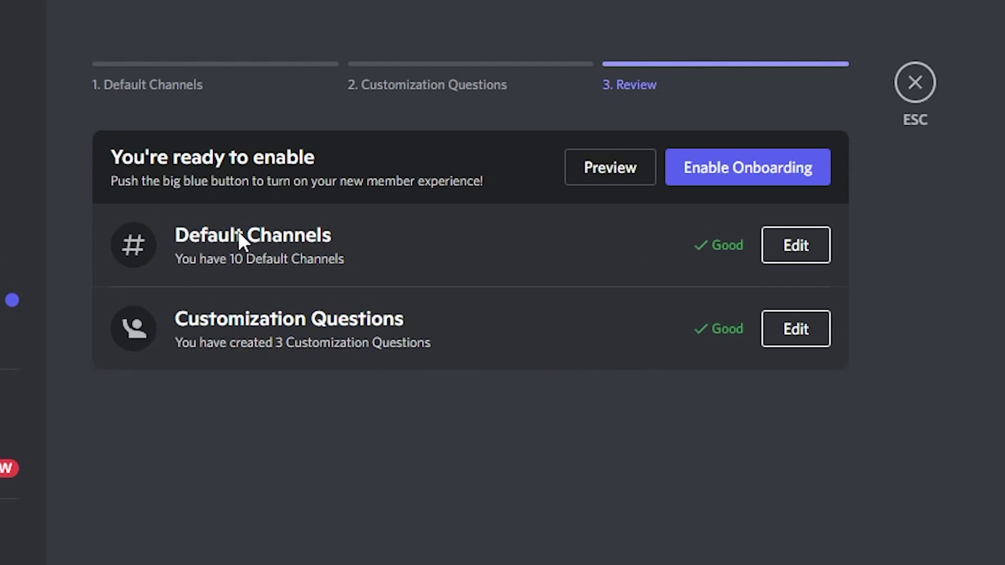
pyautogui.click(732, 180)
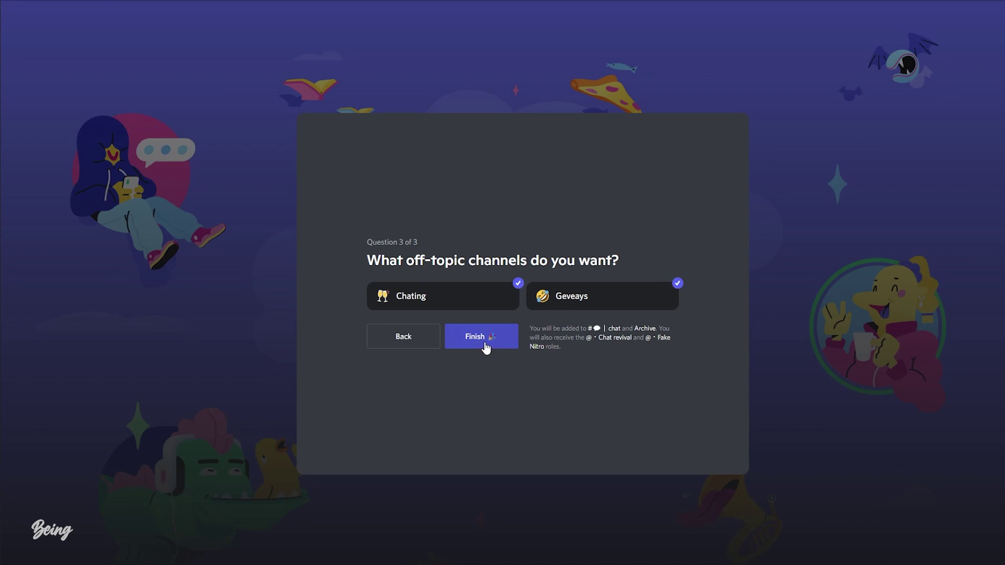
pyautogui.click(485, 346)
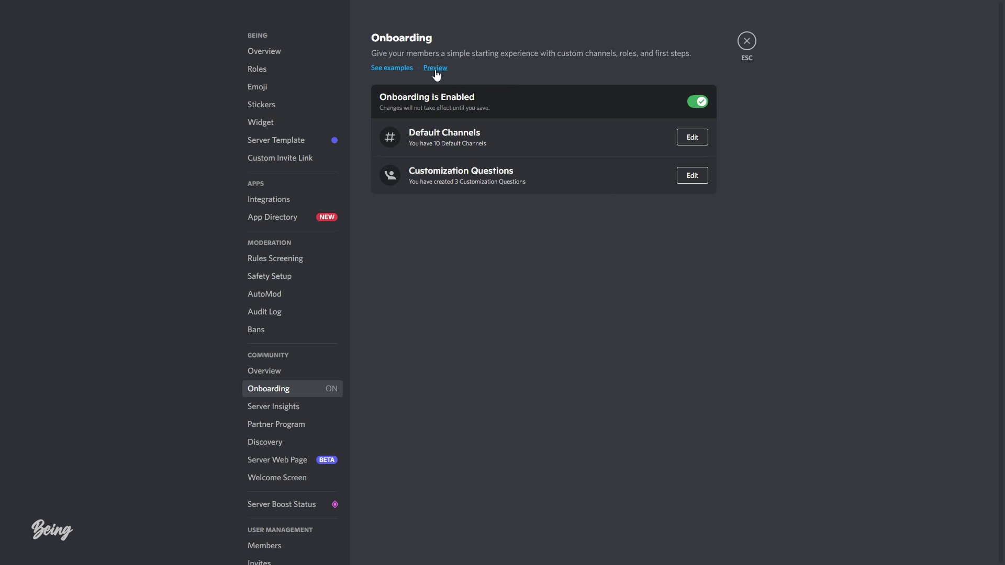
# Preview the onboarding and try Yellow and Red in the required color question, continuing with Yellow
pyautogui.click(436, 69)
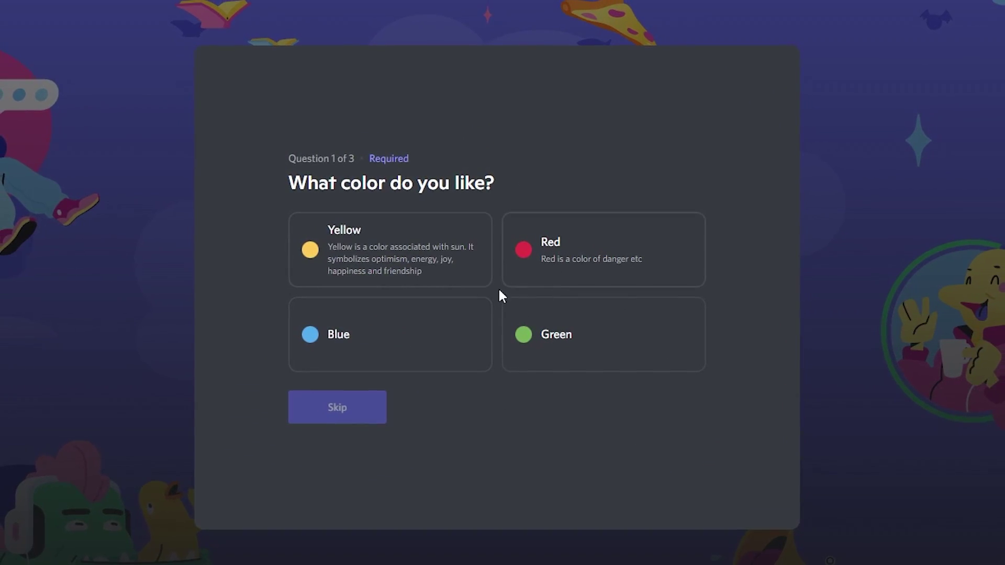
pyautogui.click(375, 259)
pyautogui.click(620, 256)
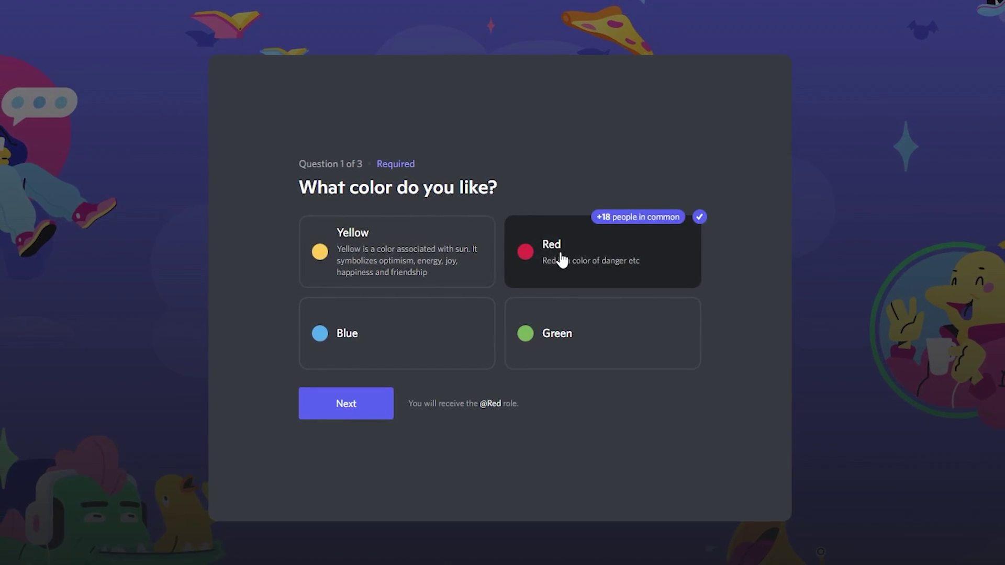
pyautogui.click(374, 245)
pyautogui.click(382, 250)
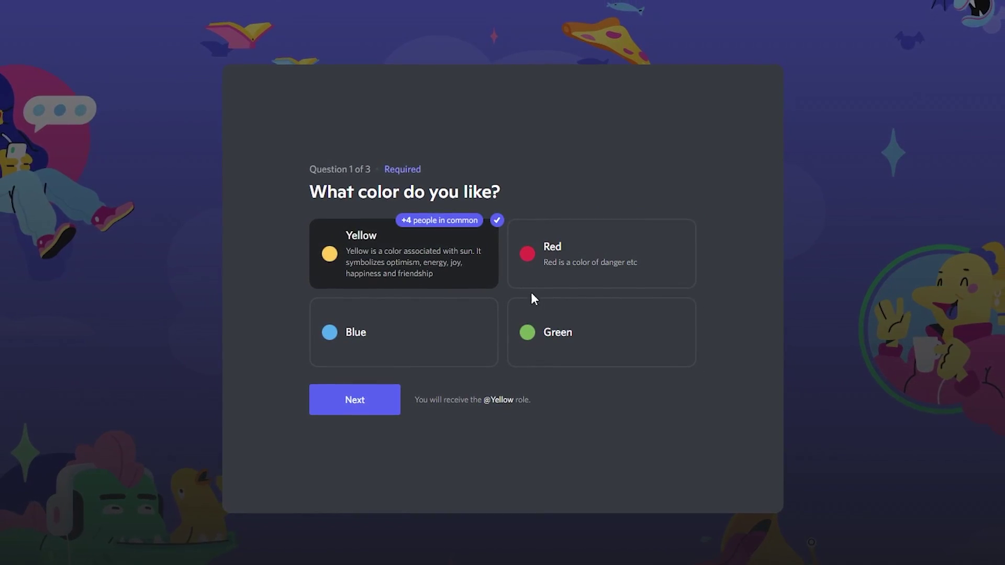
pyautogui.click(365, 402)
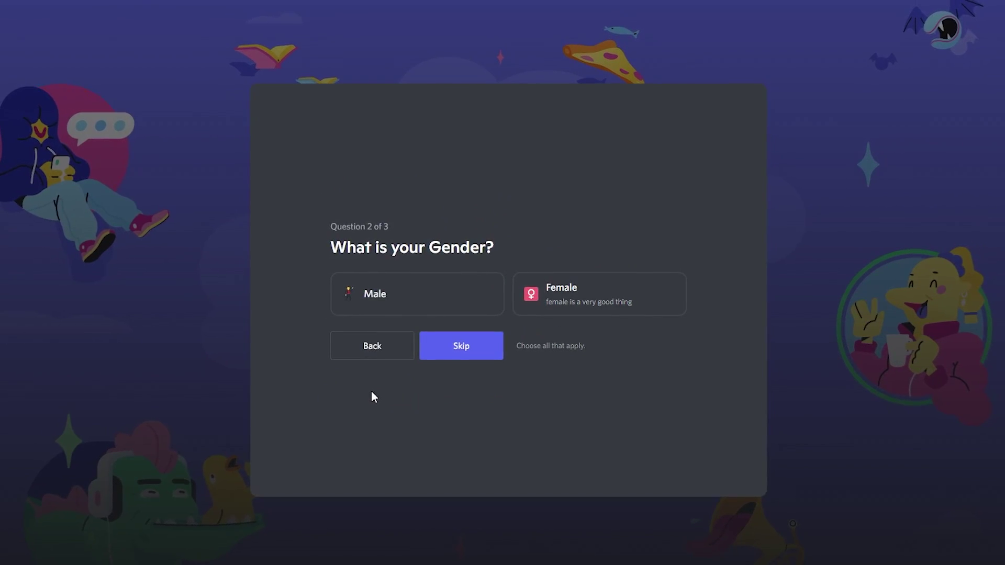
# Test the gender question by choosing both Male and Female, and continue with only Male selected
pyautogui.click(415, 297)
pyautogui.click(574, 303)
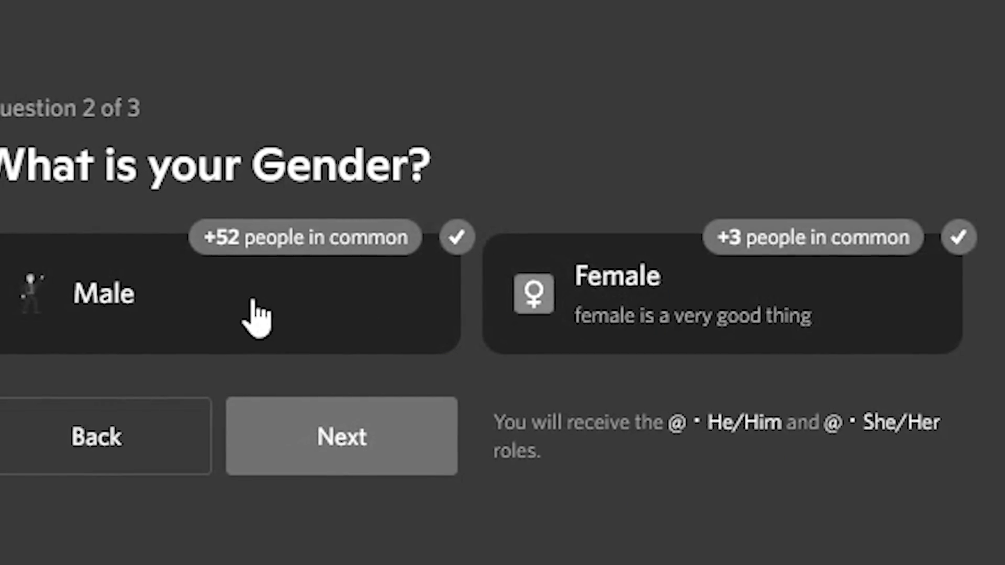
pyautogui.click(555, 303)
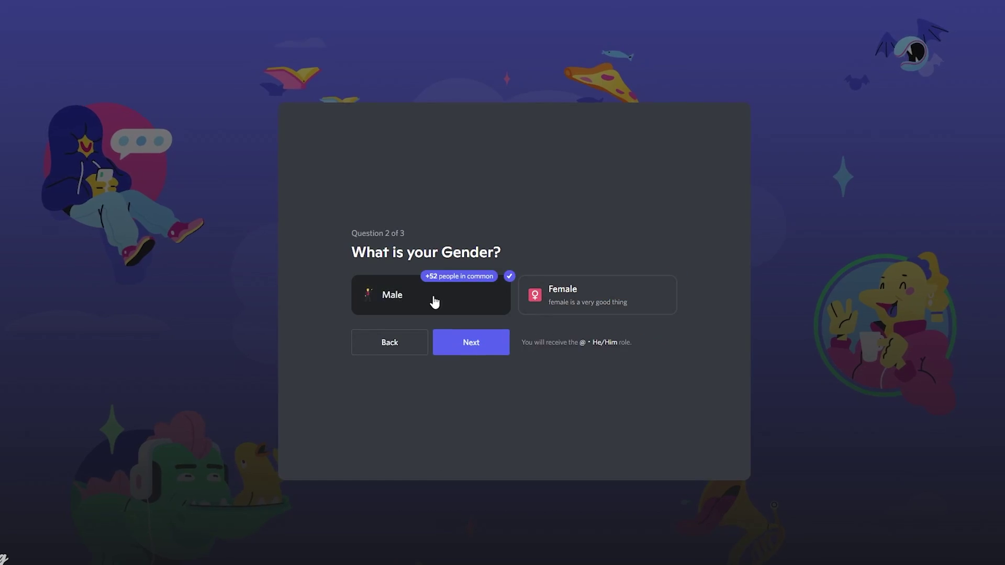
pyautogui.click(178, 327)
pyautogui.click(409, 313)
pyautogui.click(472, 341)
# Choose Chating and Geveays in the off-topic question, finish the preview and return to the Onboarding settings
pyautogui.click(409, 294)
pyautogui.click(551, 299)
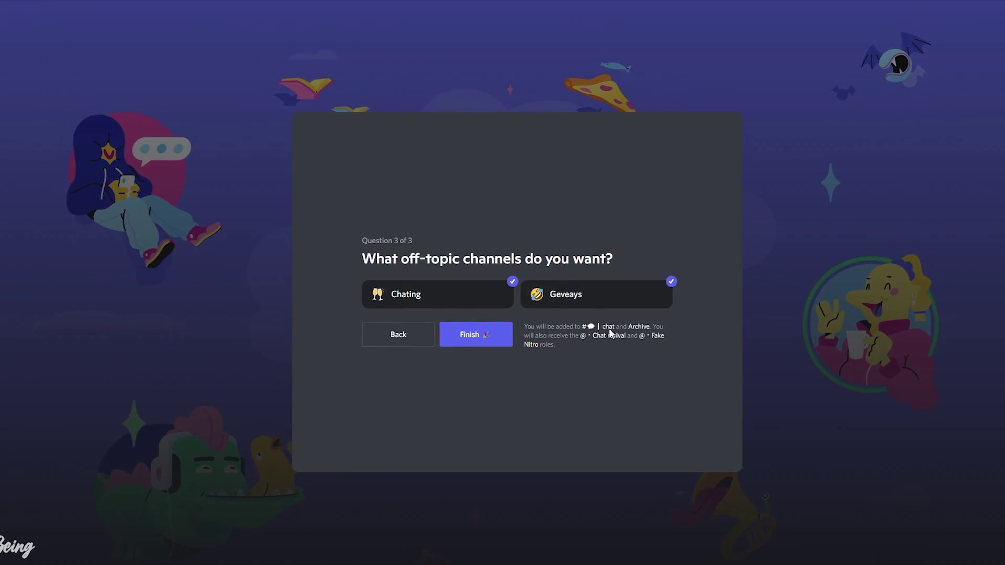
pyautogui.click(477, 334)
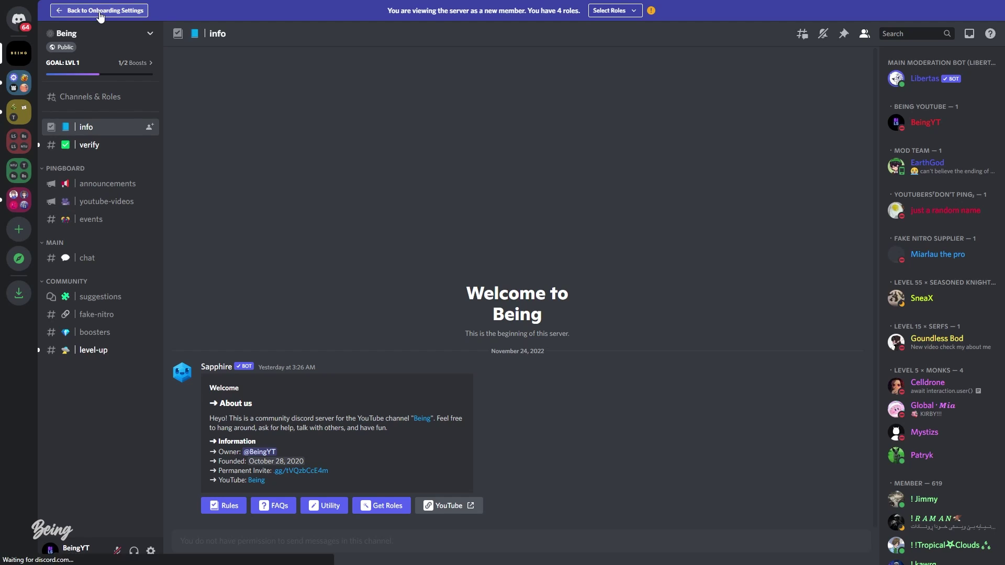
pyautogui.click(100, 11)
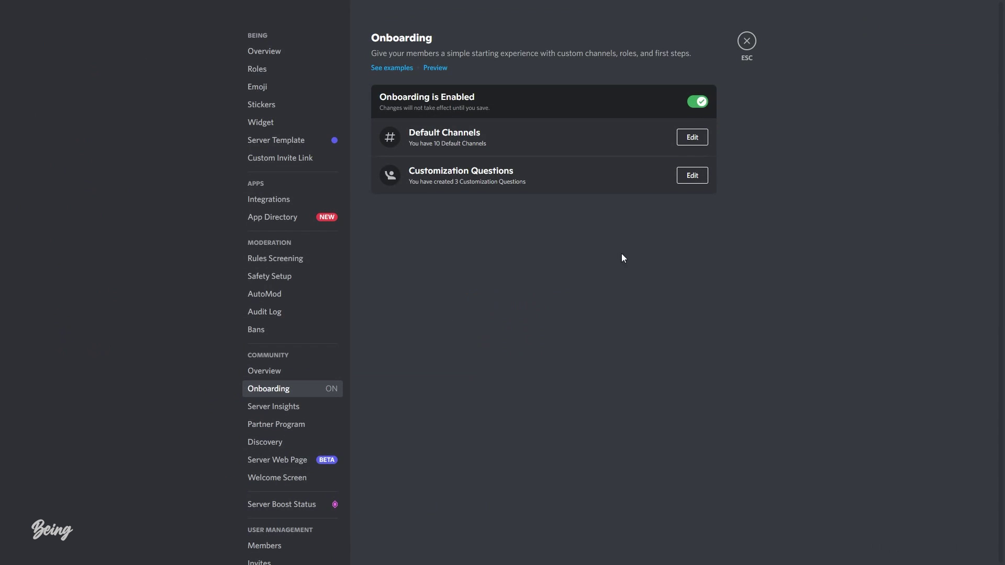